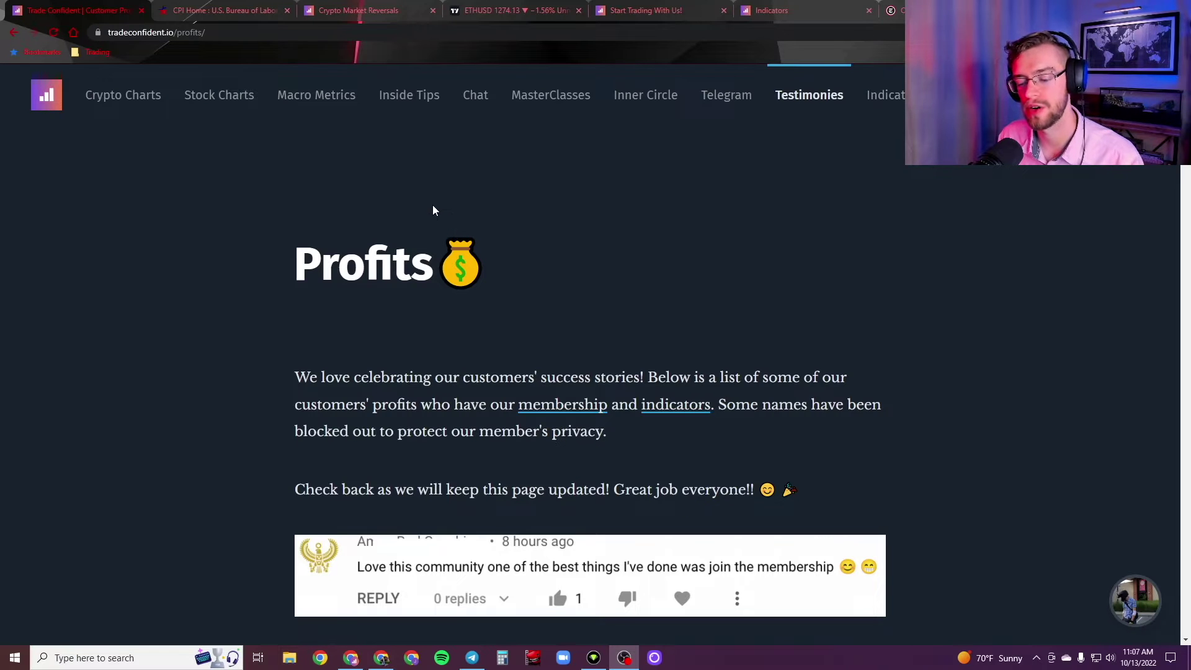
scroll(433, 206, down, 2)
scroll(423, 321, down, 1)
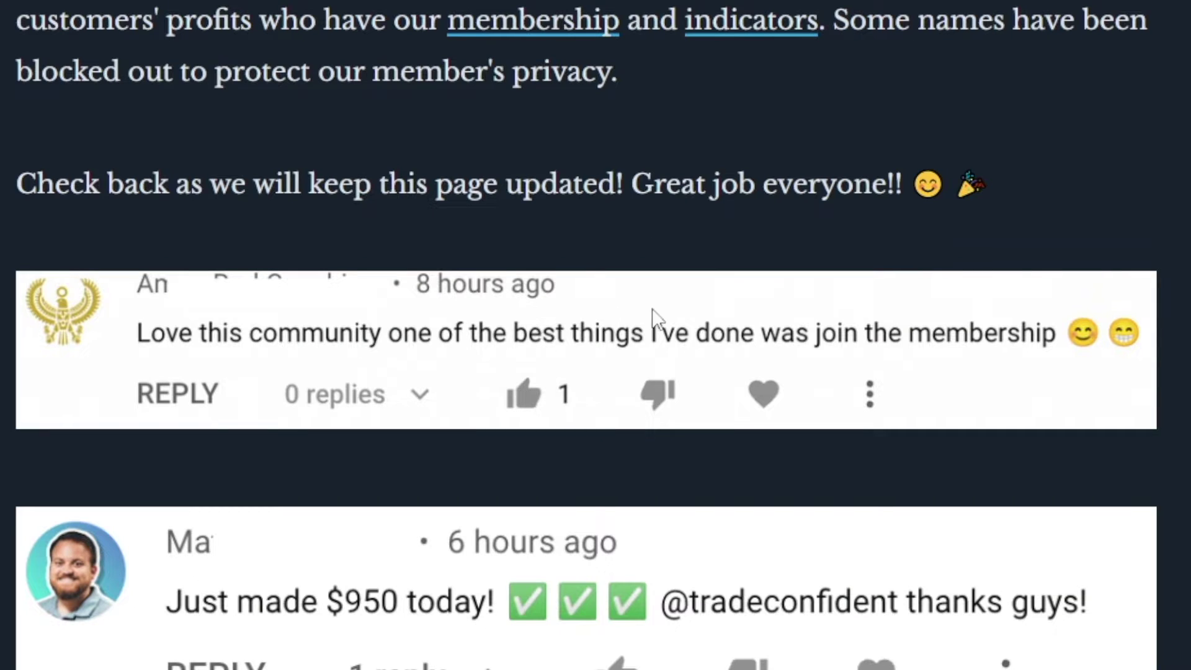
scroll(981, 330, down, 2)
scroll(984, 329, down, 2)
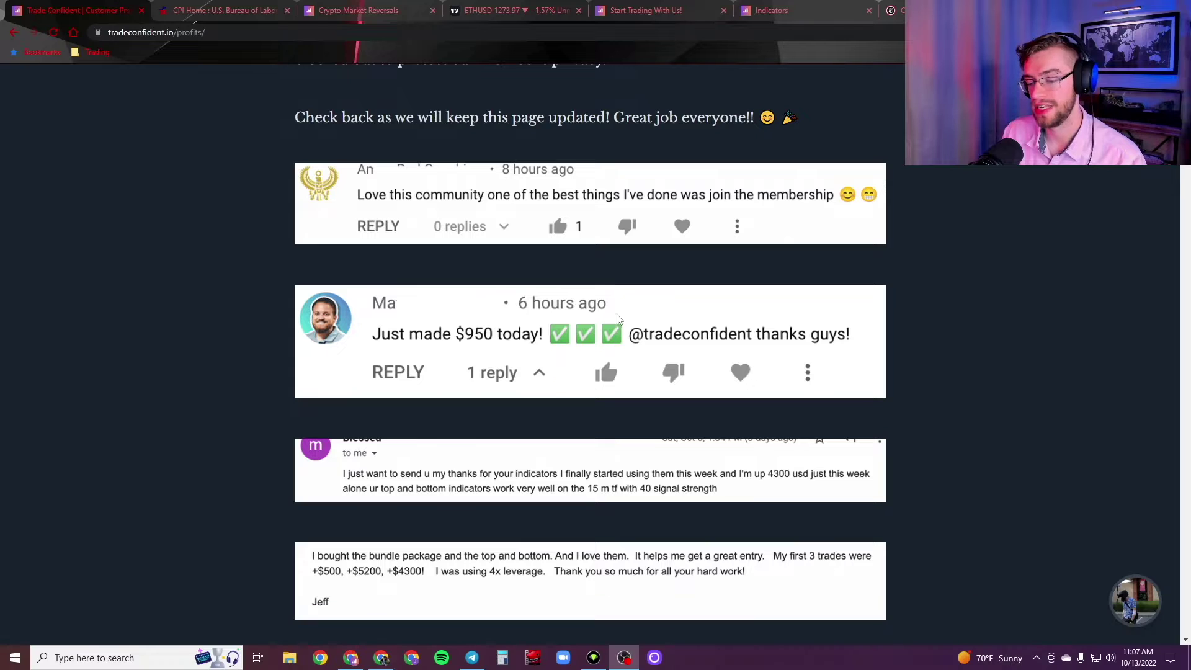
scroll(496, 313, down, 1)
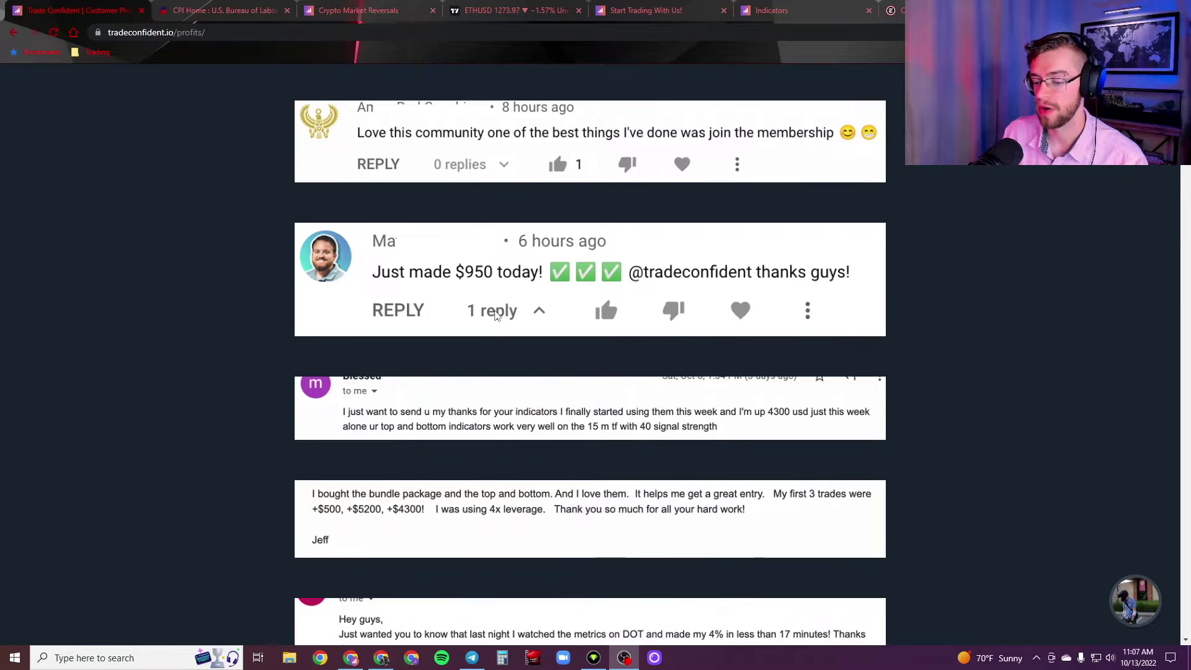
scroll(495, 313, down, 1)
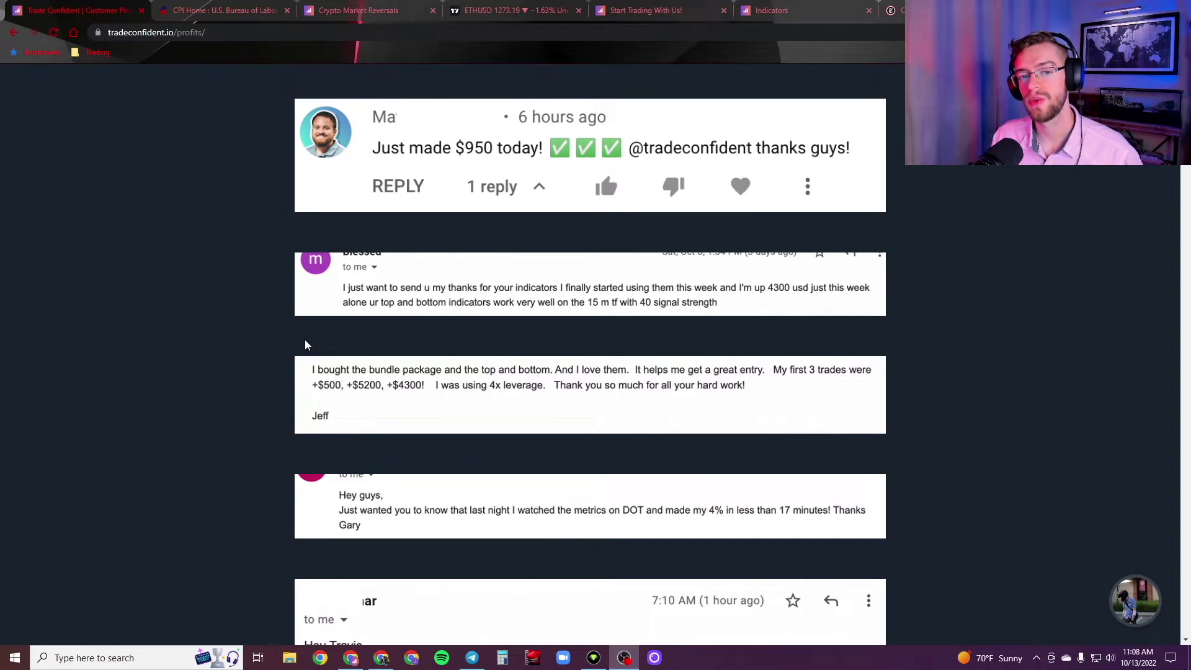
Switch to the BLS Consumer Price Index page
click(224, 10)
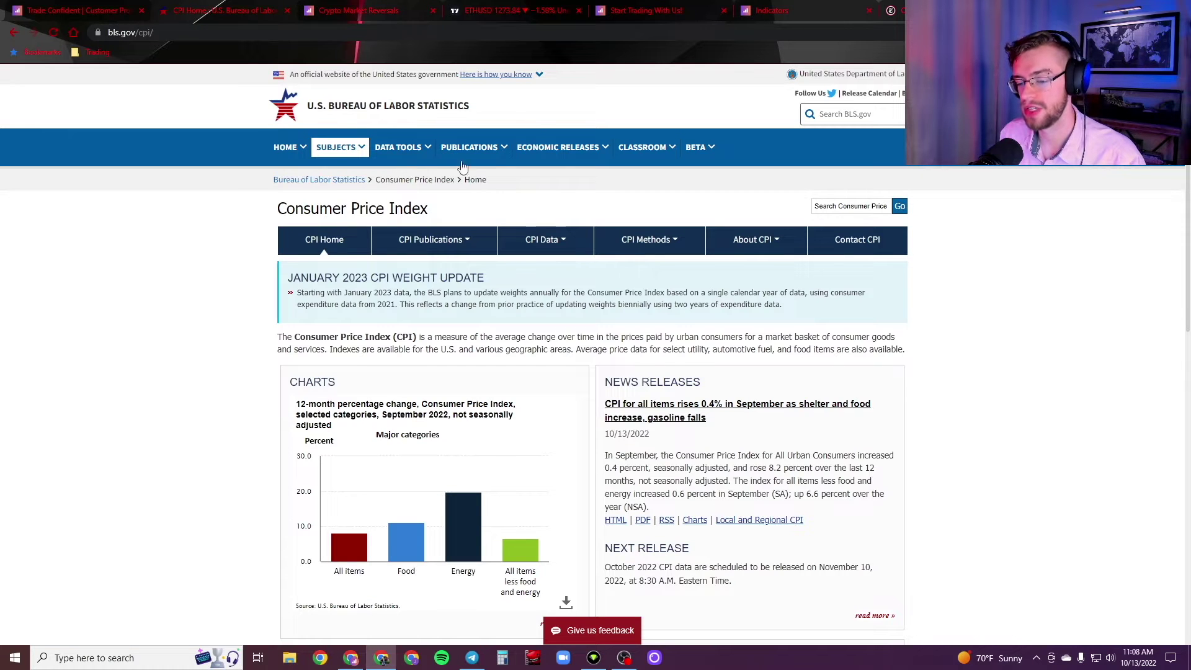
scroll(668, 181, down, 2)
mouse_move(463, 400)
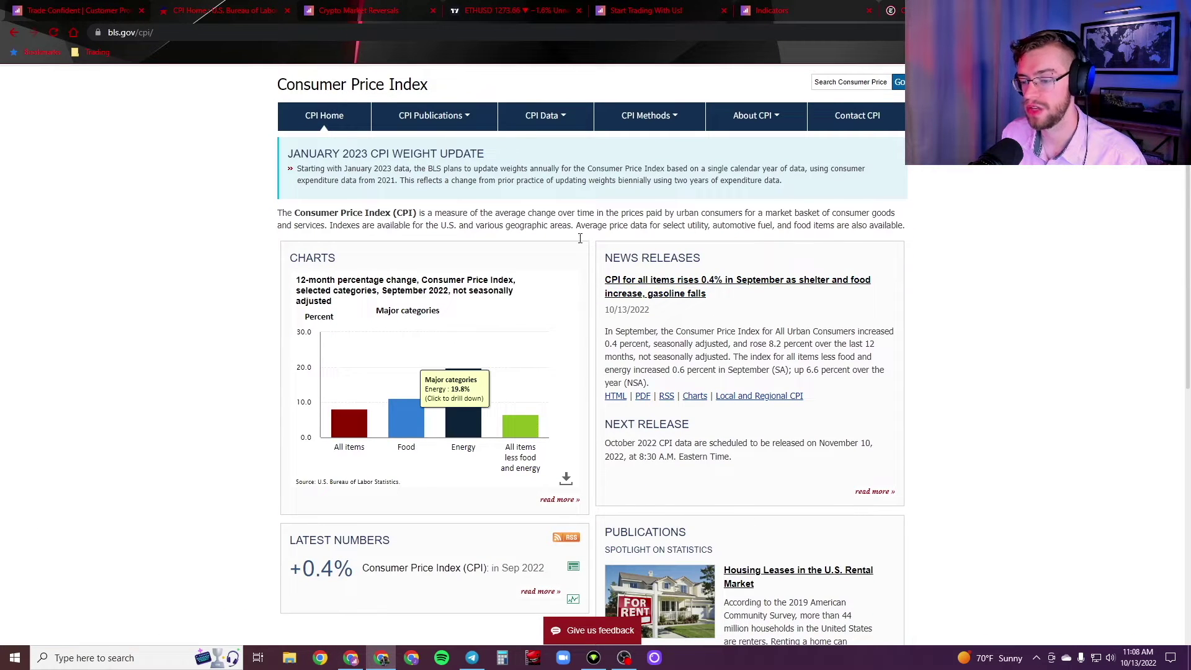
scroll(618, 244, down, 1)
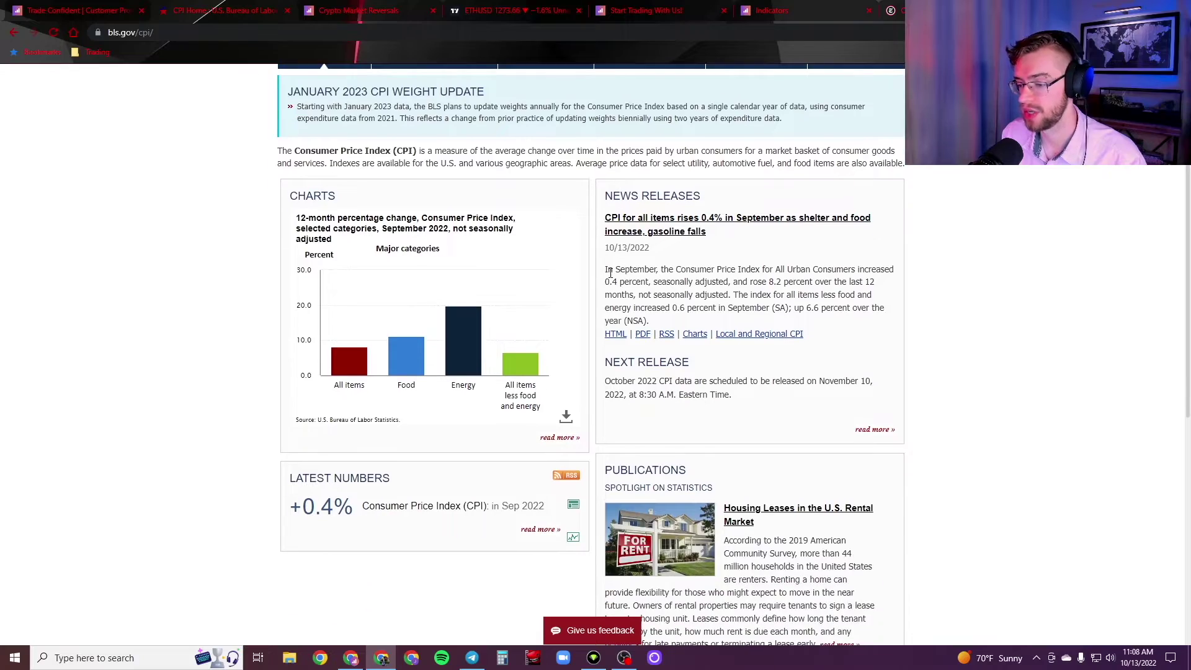
Highlight the September CPI summary (0.4% monthly, 8.2% yearly, core 6.6%), then clear it
drag(610, 270, 753, 268)
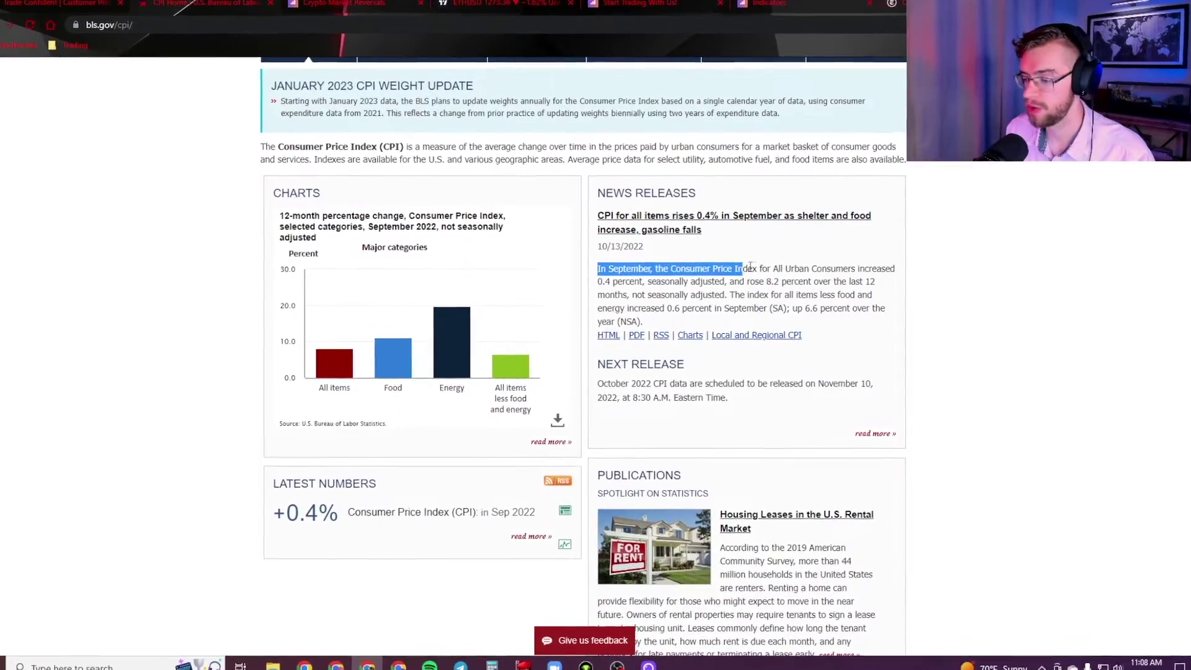
mouse_move(750, 268)
mouse_down()
mouse_move(881, 266)
mouse_move(562, 278)
mouse_move(742, 276)
mouse_up()
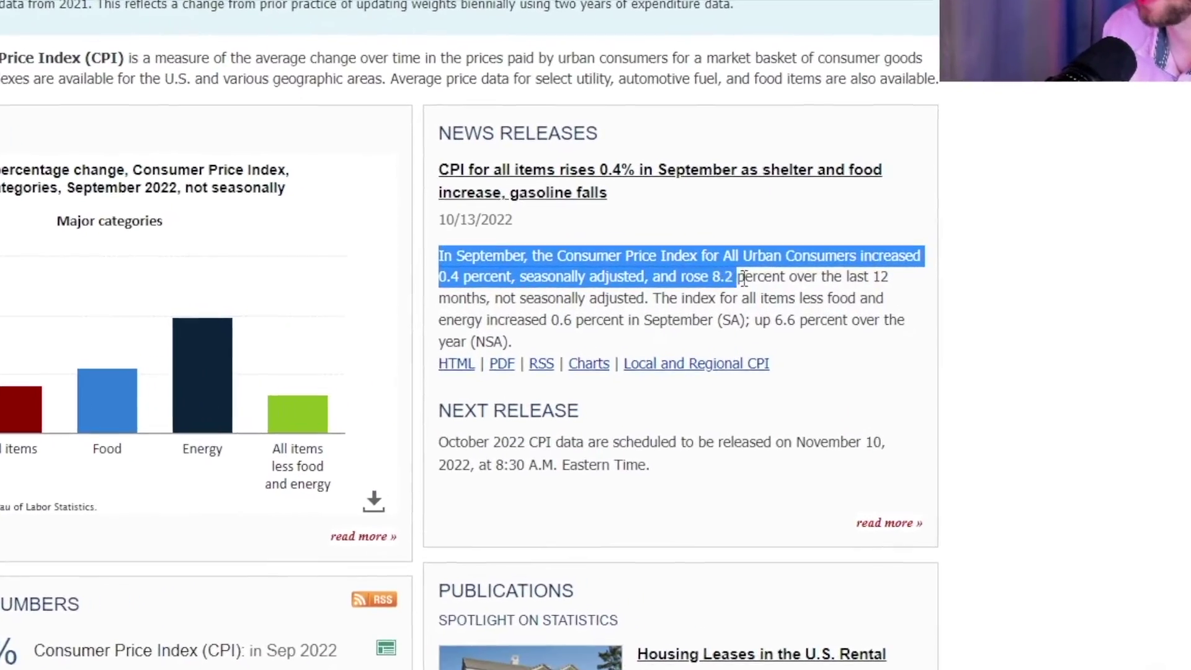
mouse_move(742, 277)
mouse_down()
mouse_move(552, 296)
mouse_move(571, 300)
mouse_up()
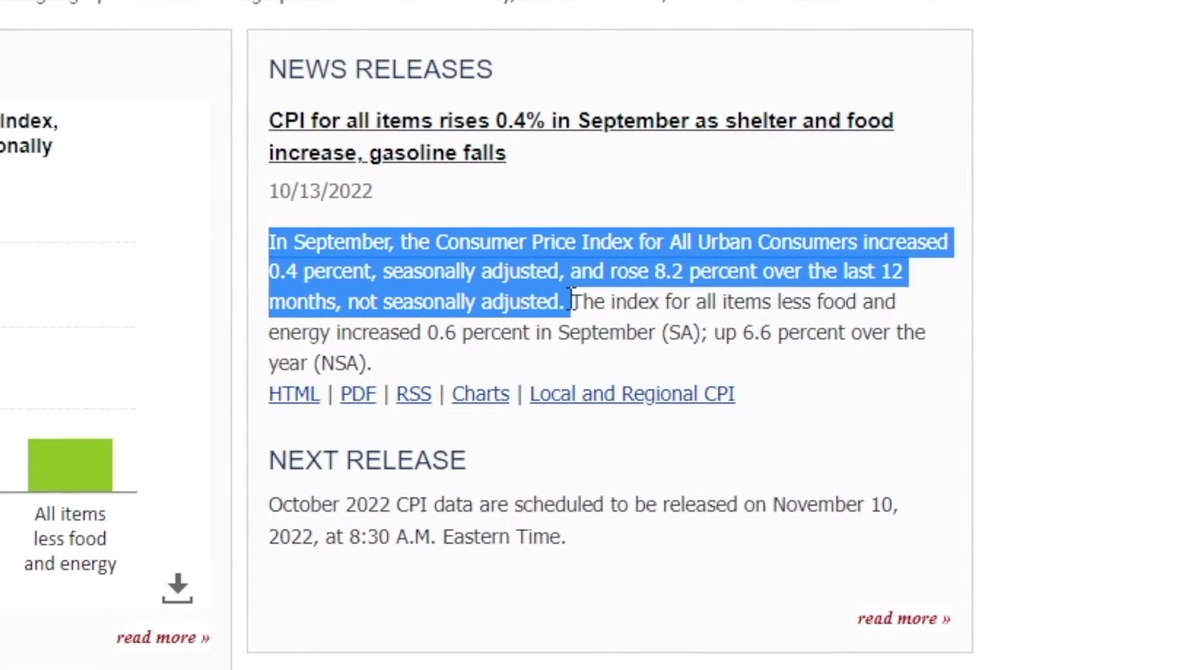
mouse_move(571, 301)
mouse_down()
mouse_move(445, 366)
mouse_move(513, 341)
mouse_up()
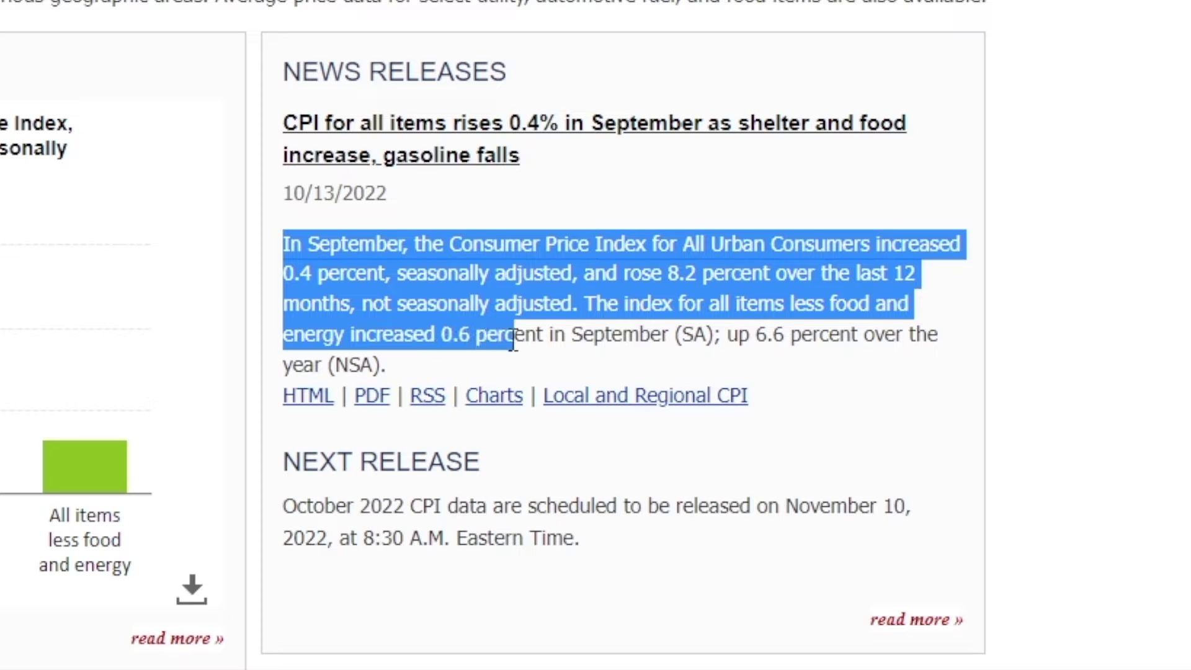
drag(513, 341, 930, 335)
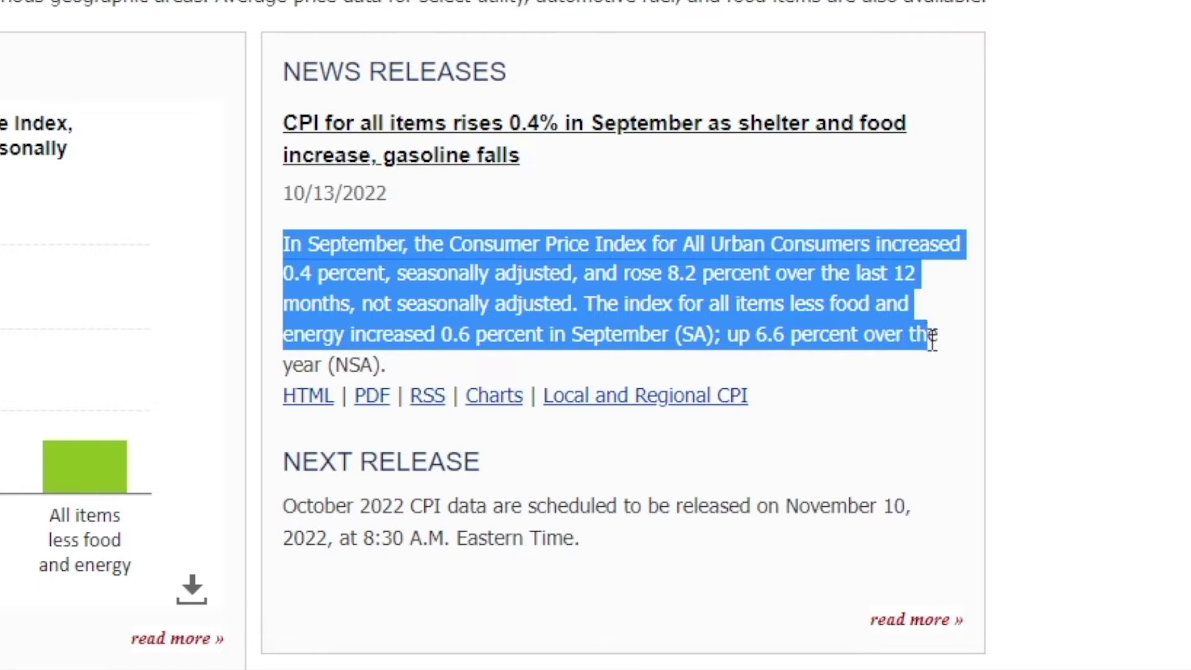
click(611, 282)
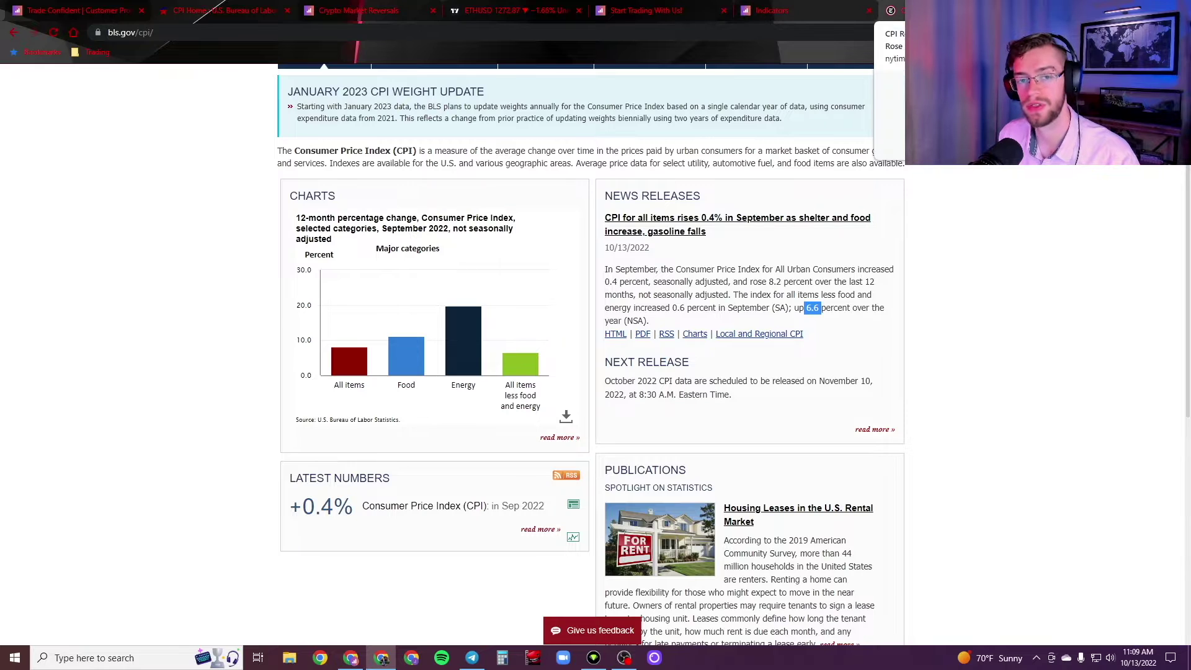
On the NYT report, highlight the 'Inflation remains relentless' and new-highs takeaways
click(931, 10)
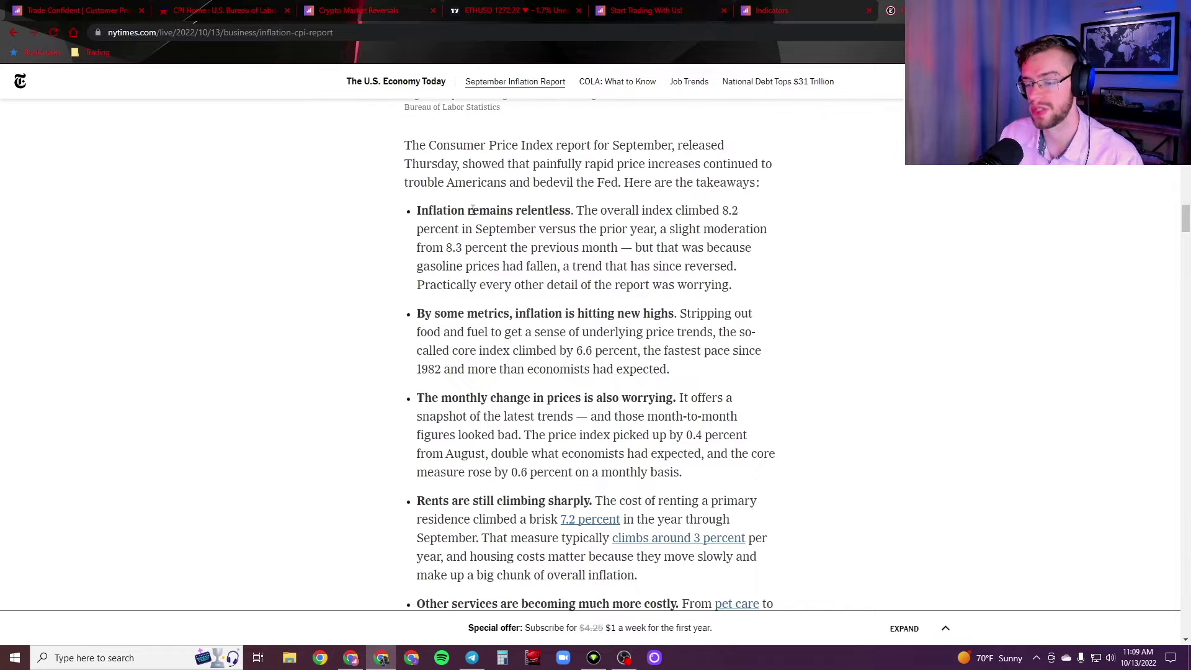
mouse_move(417, 211)
mouse_down()
mouse_move(584, 211)
mouse_move(461, 230)
mouse_move(721, 229)
mouse_move(467, 248)
mouse_move(706, 246)
mouse_move(528, 248)
mouse_move(514, 265)
mouse_move(724, 266)
mouse_move(505, 282)
mouse_move(742, 287)
mouse_up()
drag(417, 312, 644, 313)
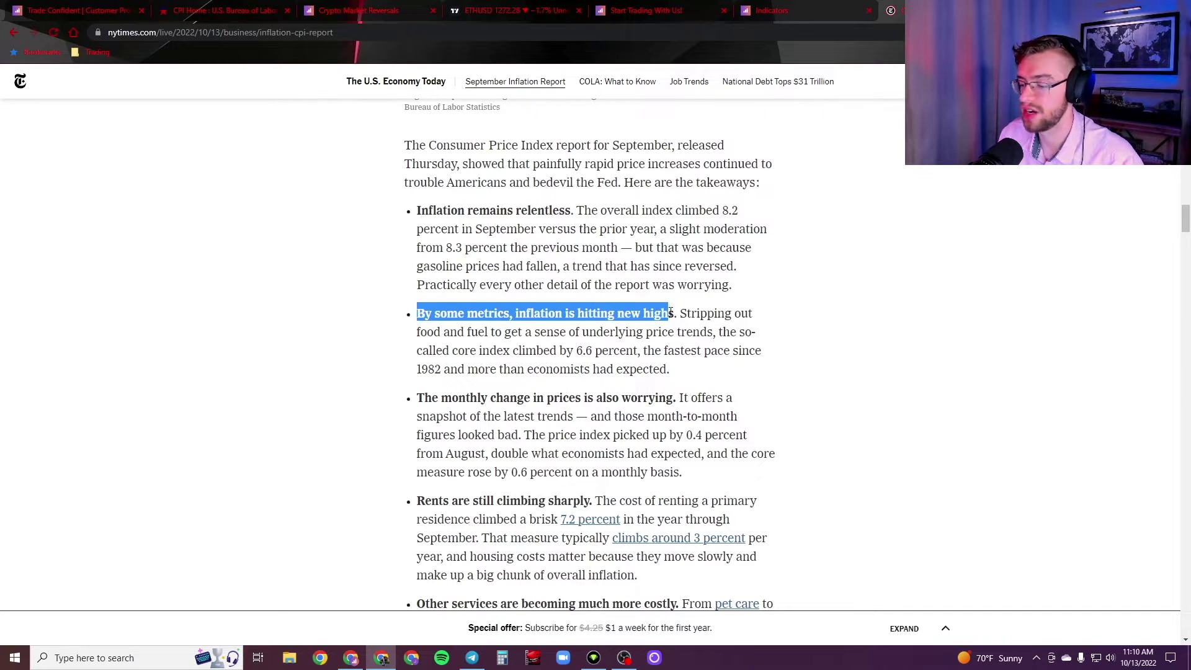
mouse_move(670, 314)
mouse_down()
mouse_move(752, 313)
mouse_move(512, 350)
mouse_move(526, 333)
mouse_move(732, 332)
mouse_move(505, 359)
mouse_move(752, 351)
mouse_move(445, 369)
mouse_move(662, 370)
mouse_up()
scroll(669, 366, down, 2)
mouse_move(416, 212)
mouse_down()
mouse_move(712, 211)
mouse_move(558, 233)
mouse_move(680, 233)
mouse_move(507, 252)
mouse_move(672, 247)
mouse_move(486, 277)
mouse_move(731, 263)
mouse_move(479, 282)
mouse_move(689, 291)
mouse_up()
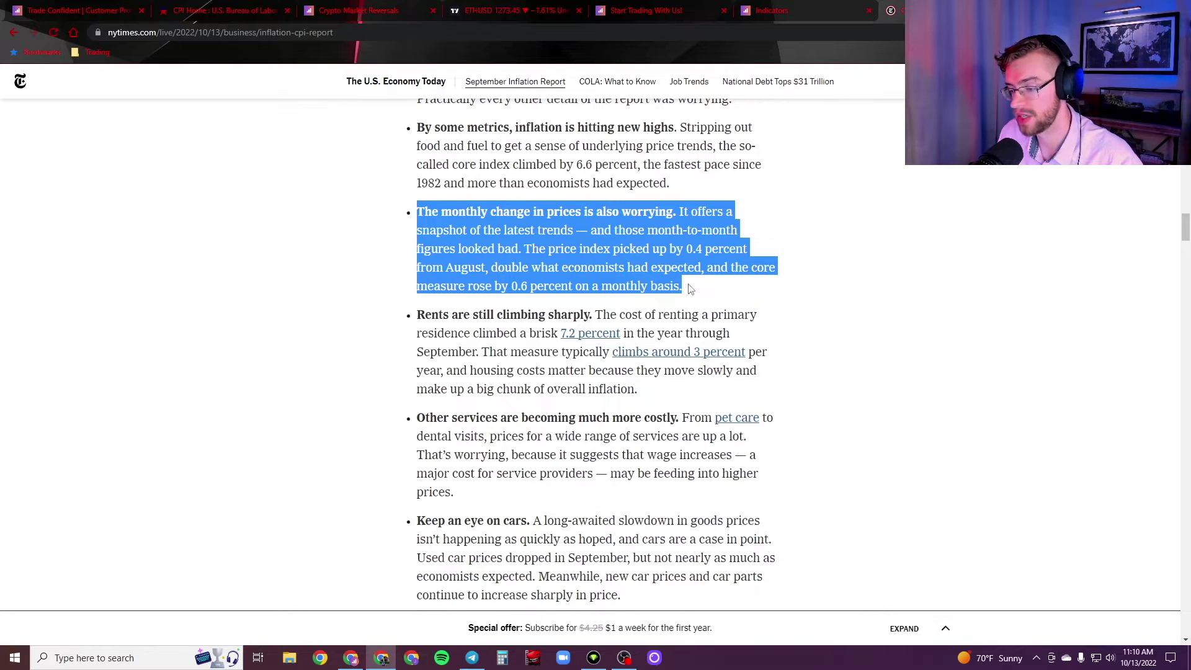
Highlight the 'For the Fed' takeaway about a jumbo rate hike at the November meeting
click(689, 289)
scroll(689, 290, down, 4)
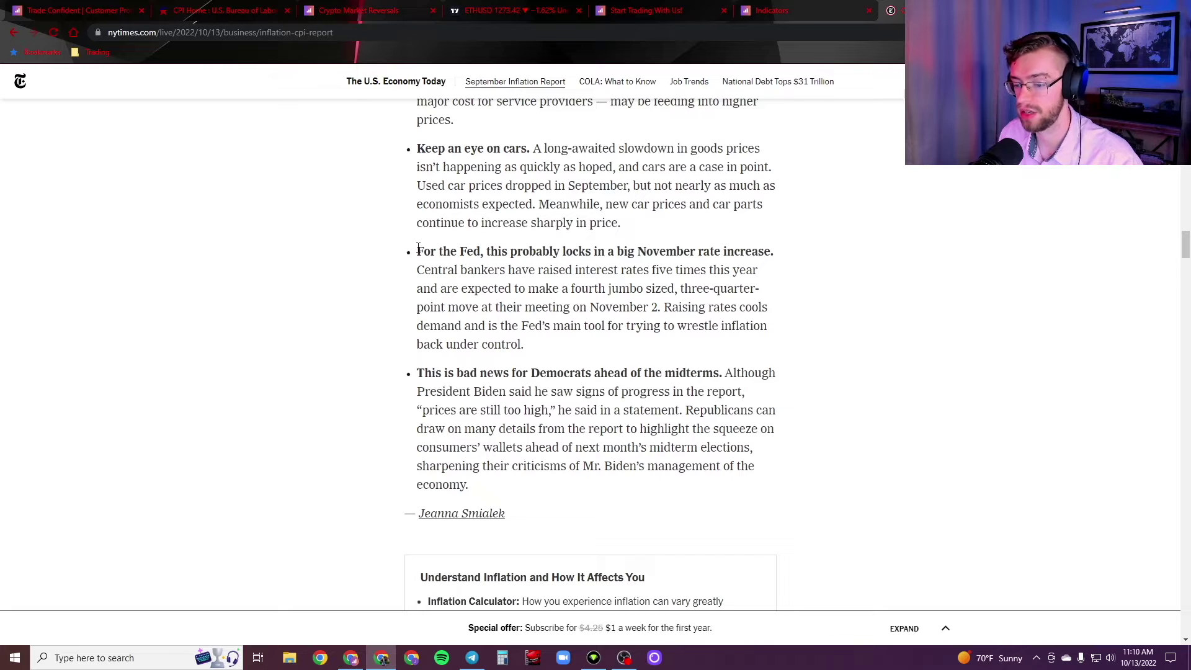
drag(417, 248, 698, 247)
click(735, 246)
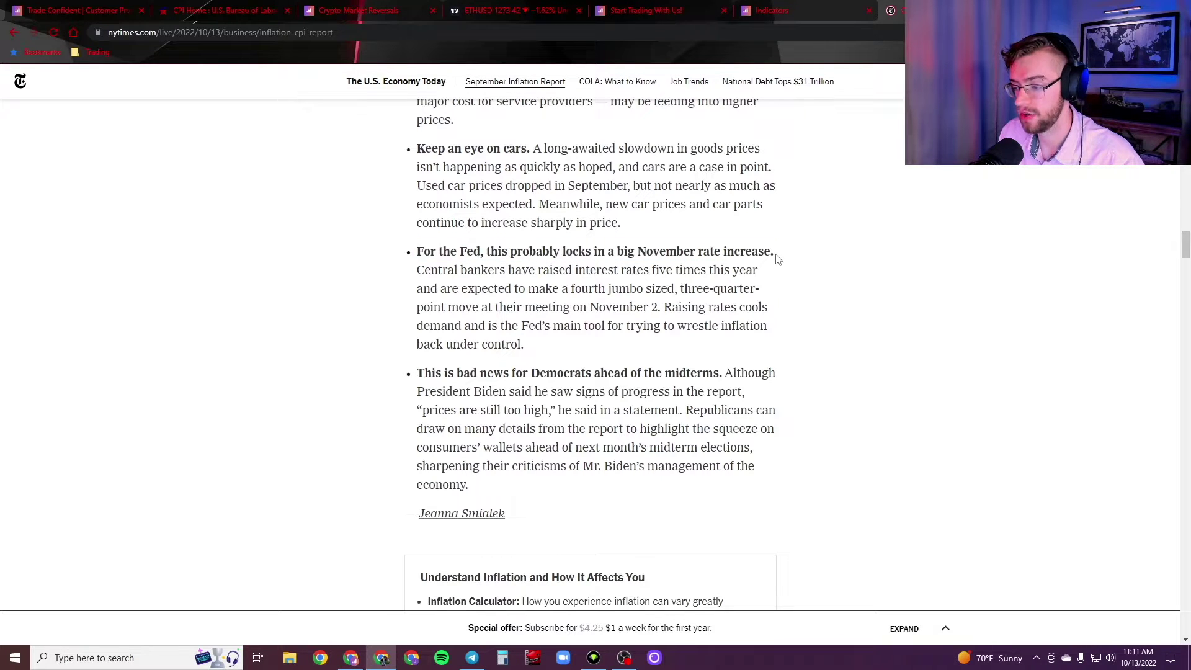
mouse_move(777, 260)
mouse_down()
mouse_move(587, 269)
mouse_move(504, 289)
mouse_up()
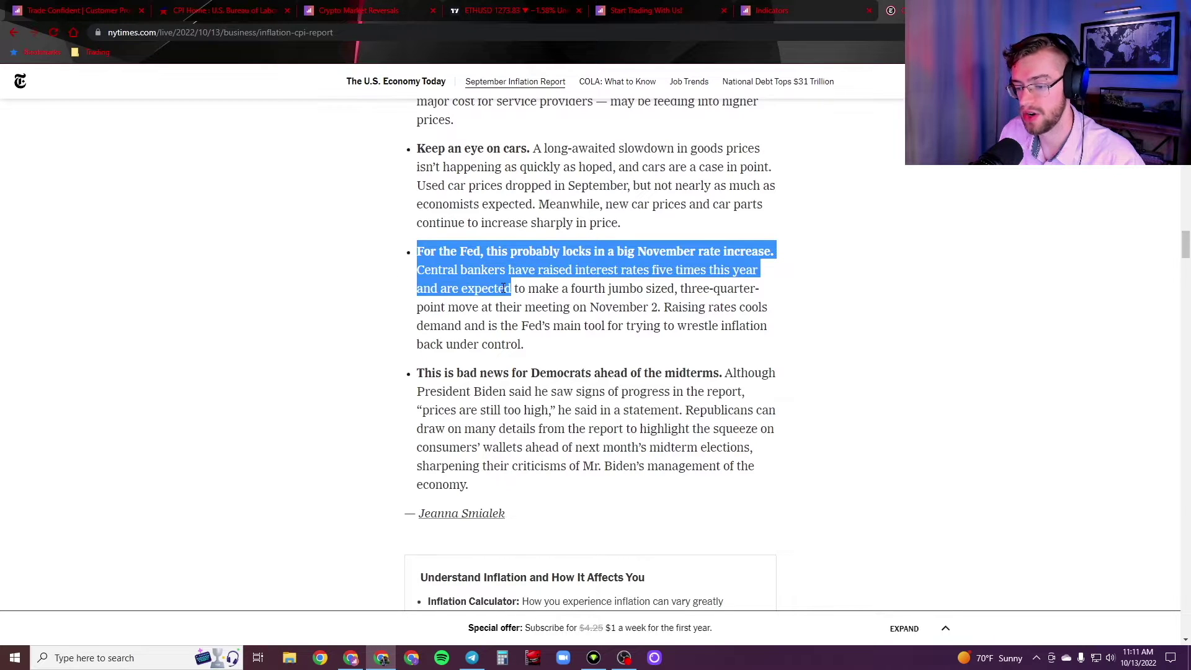
mouse_move(505, 289)
mouse_down()
mouse_move(701, 288)
mouse_move(538, 307)
mouse_up()
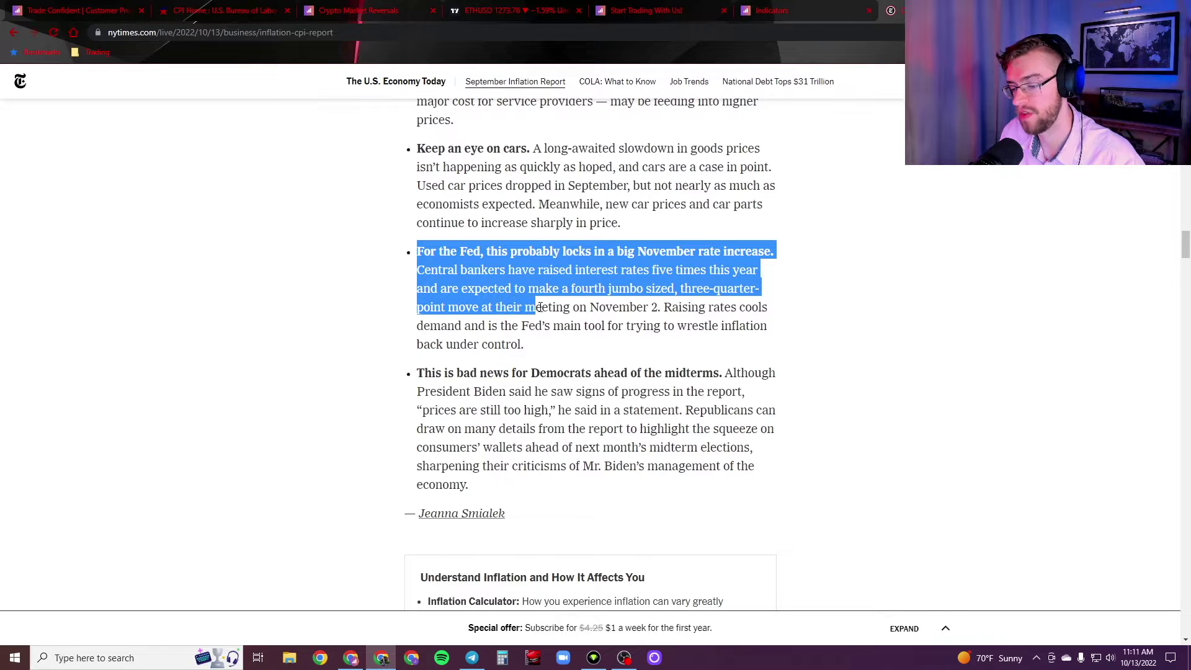
drag(537, 307, 681, 299)
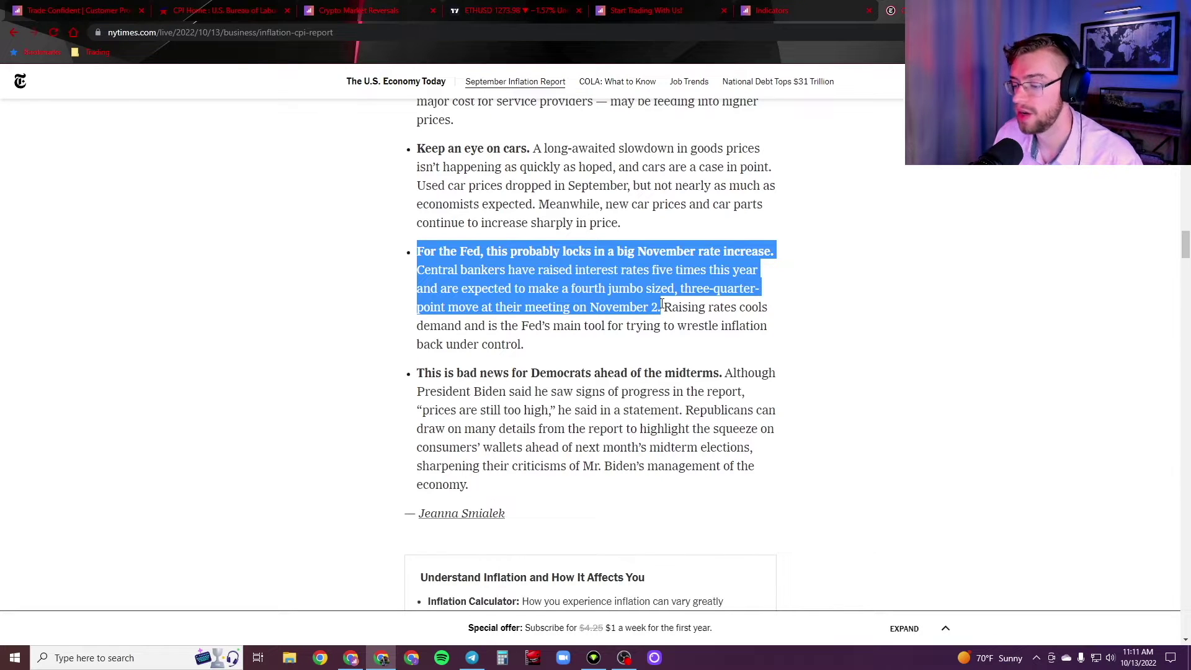
drag(742, 304, 581, 327)
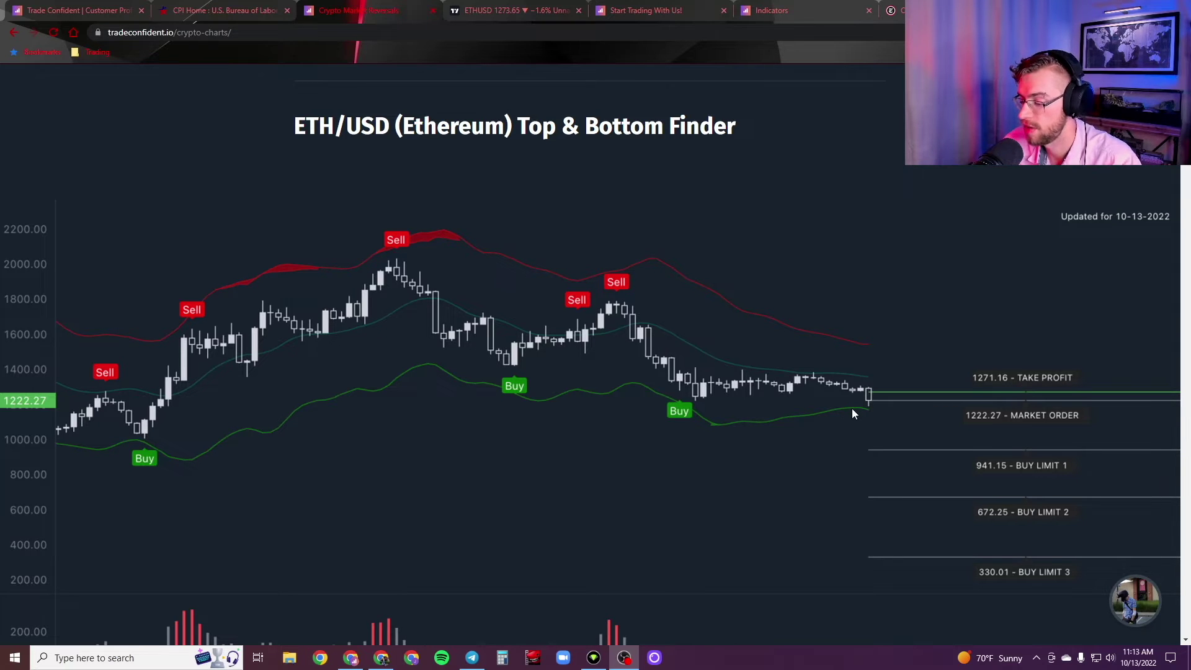
scroll(853, 414, down, 2)
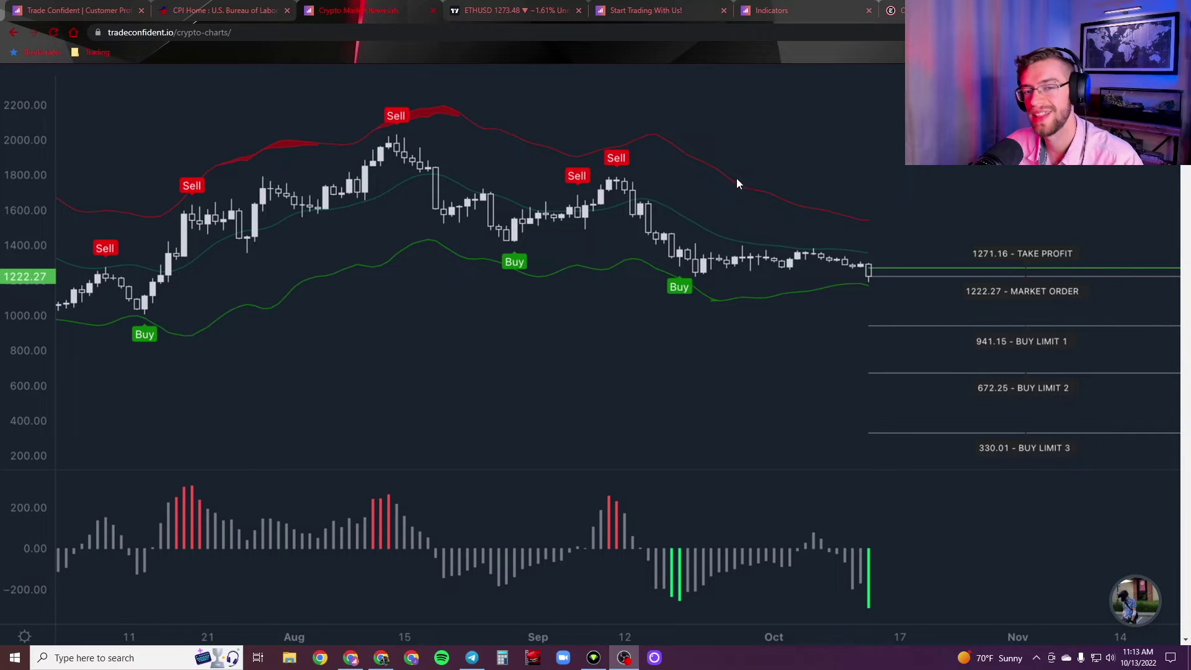
Switch to the ETHUSD 4-hour chart on TradingView
click(526, 15)
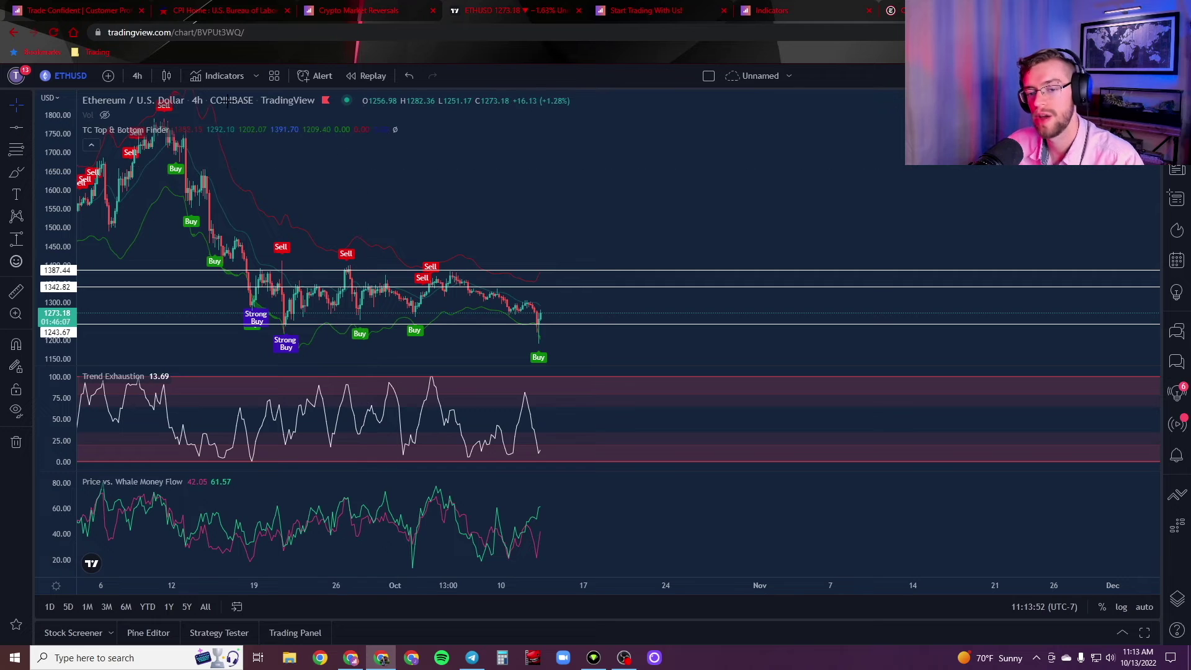
mouse_move(130, 130)
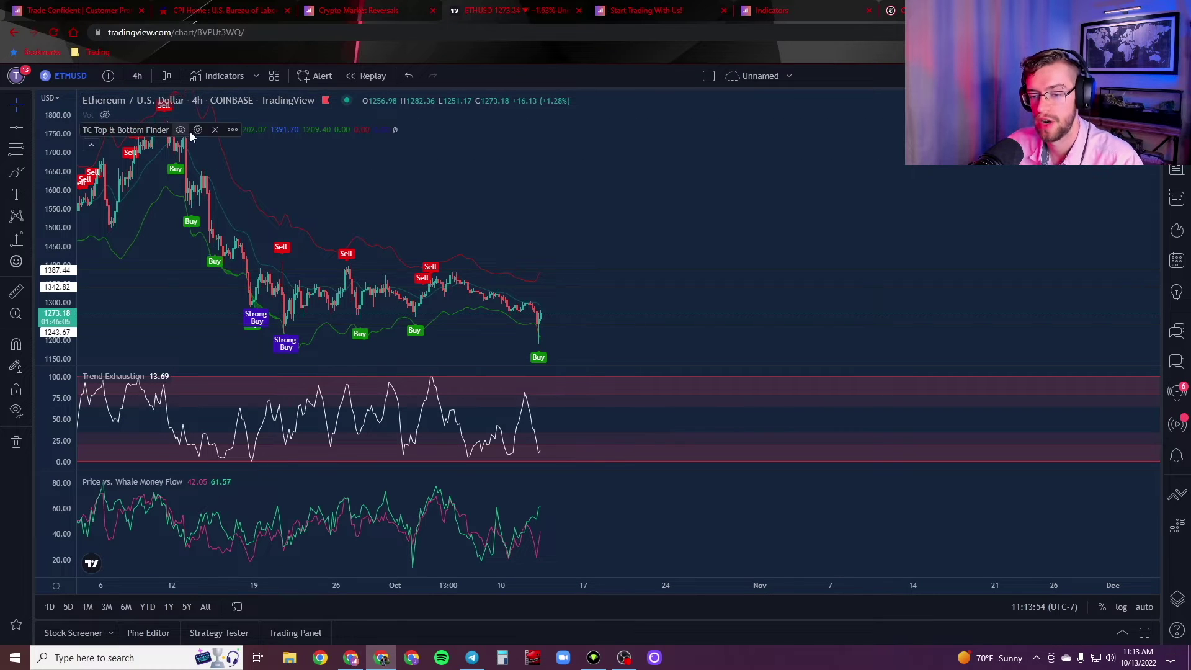
click(197, 131)
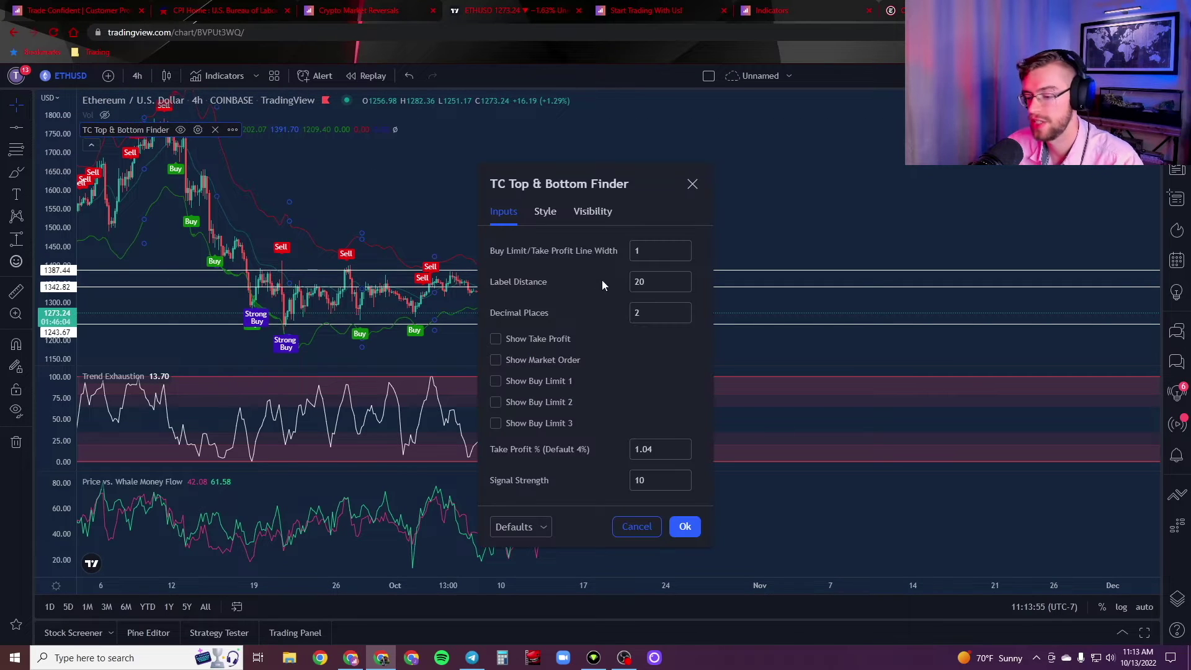
click(686, 527)
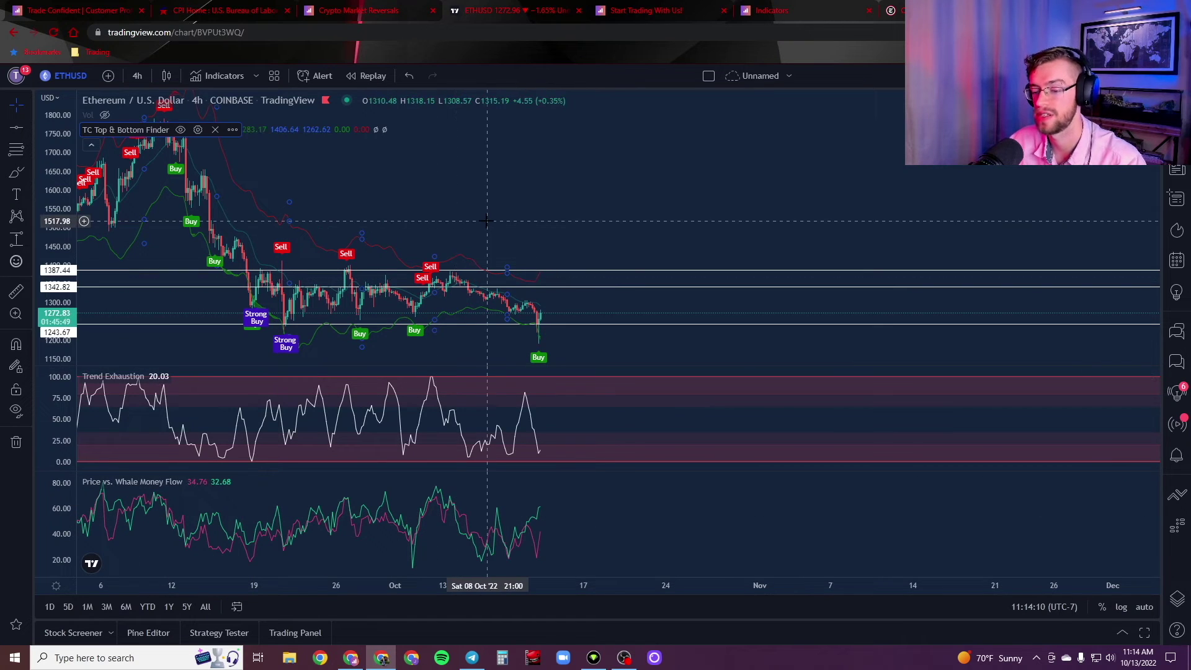
scroll(486, 221, up, 1)
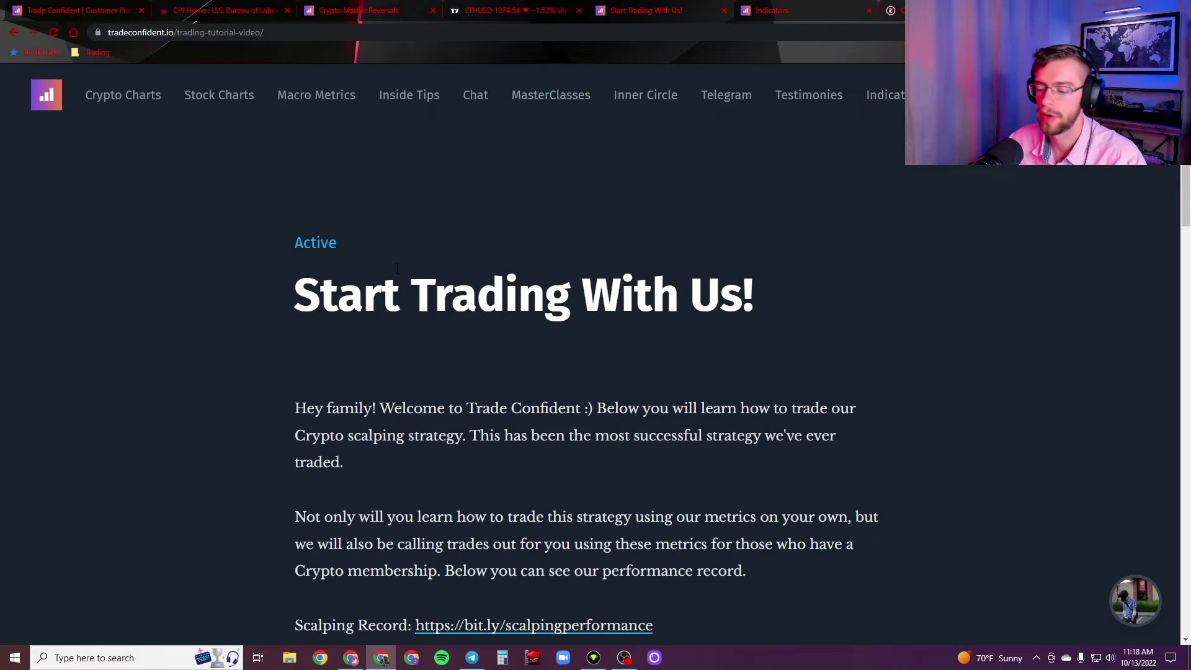
scroll(395, 273, down, 1)
scroll(396, 273, down, 3)
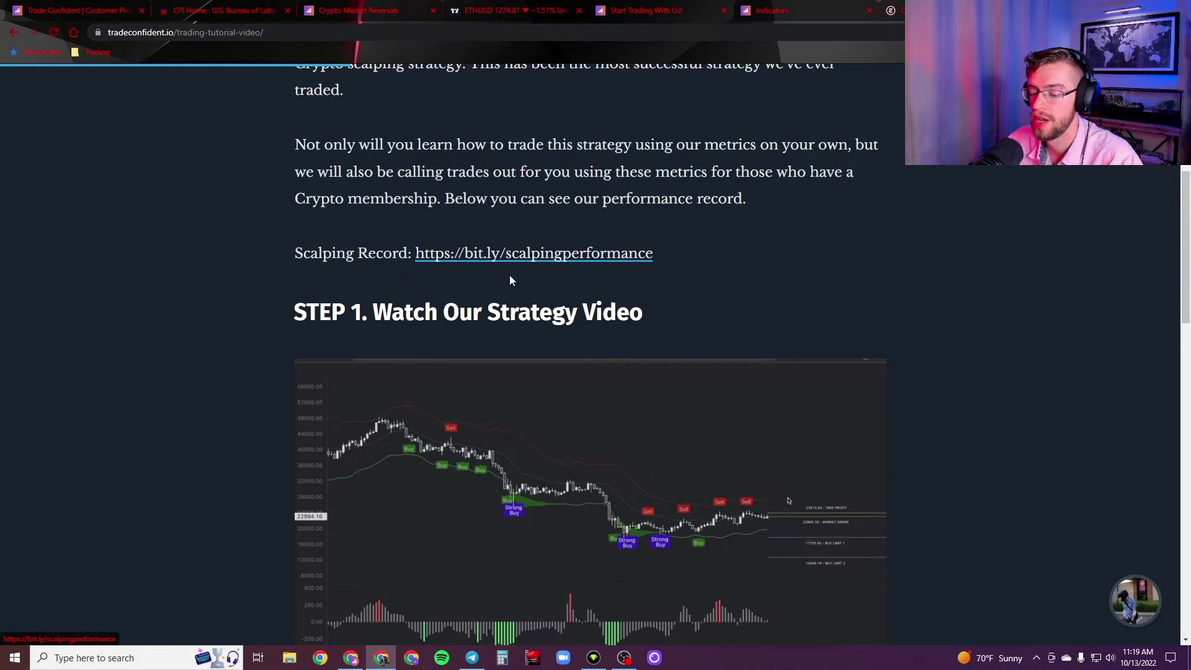
scroll(509, 280, down, 1)
scroll(510, 318, down, 1)
scroll(472, 280, down, 1)
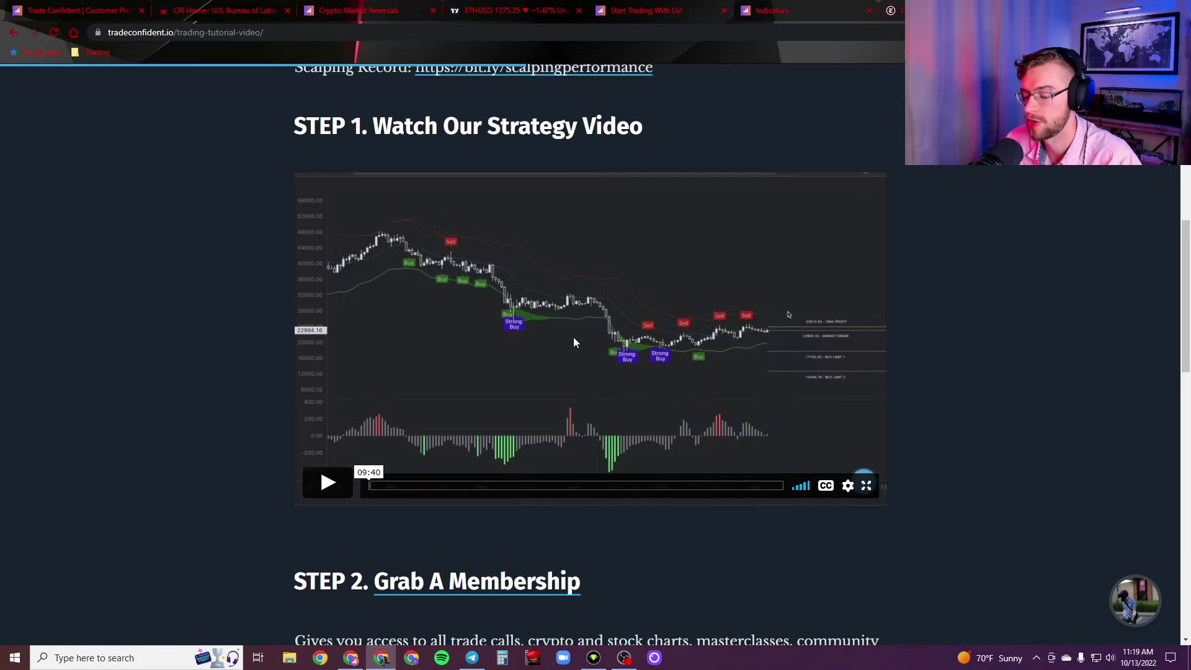
scroll(575, 337, down, 1)
scroll(568, 330, down, 4)
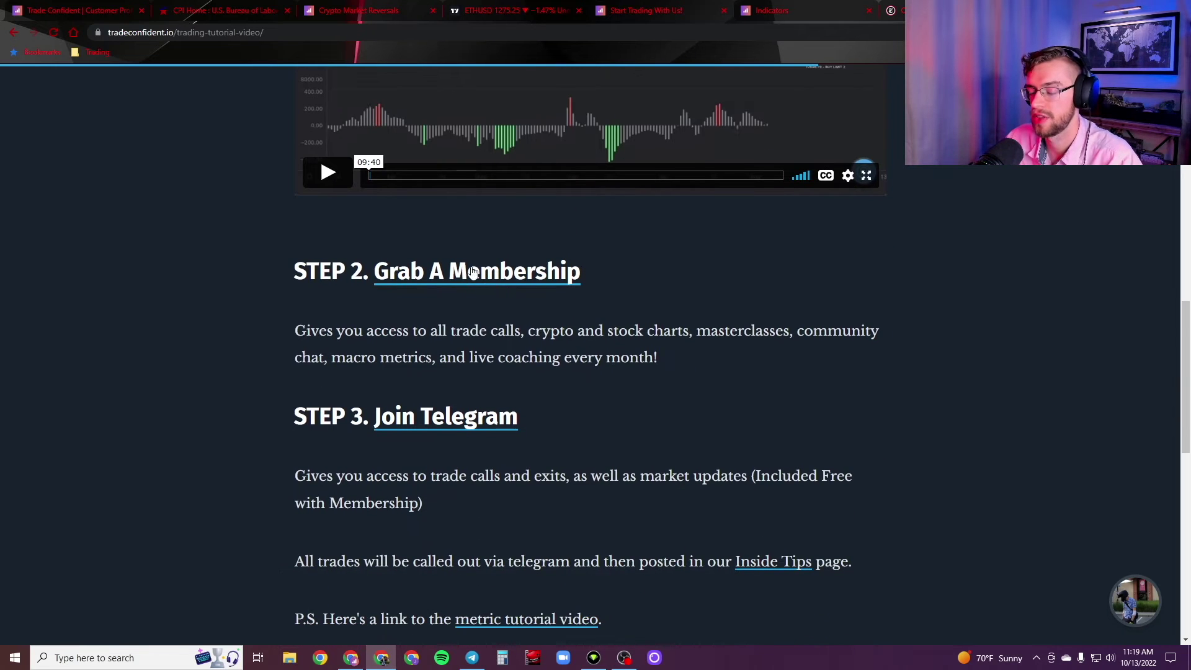
Highlight and clear the membership benefits paragraph, then go to the Indicators page
mouse_move(288, 329)
mouse_down()
mouse_move(875, 333)
mouse_move(322, 357)
mouse_move(632, 358)
mouse_up()
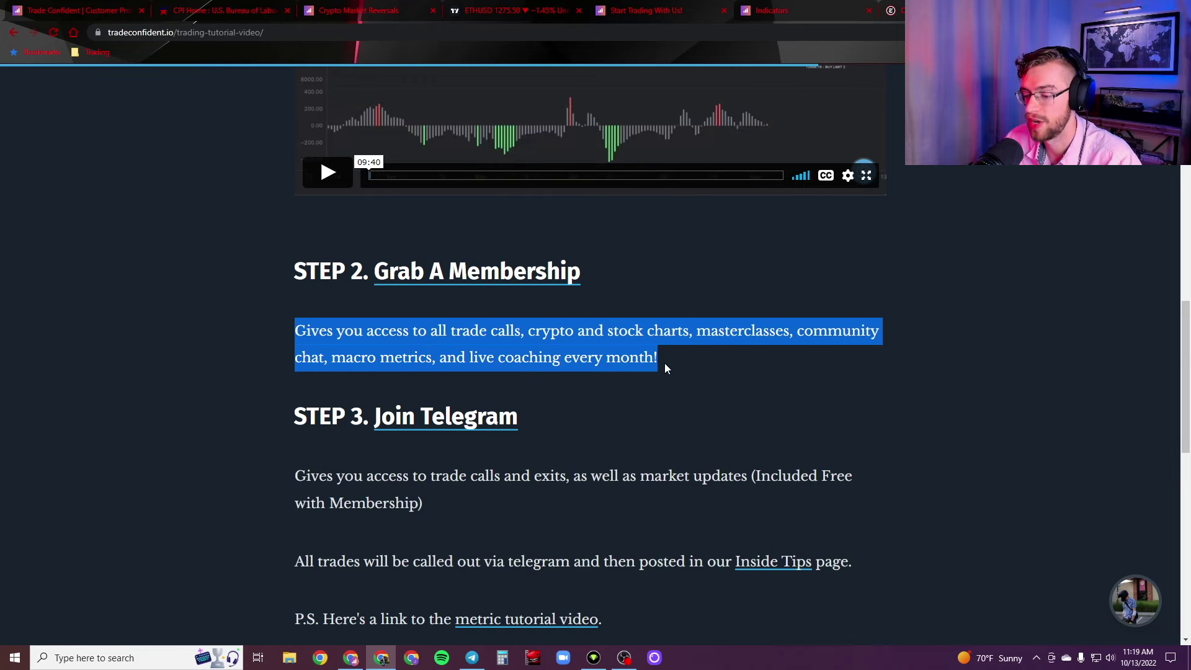
click(665, 363)
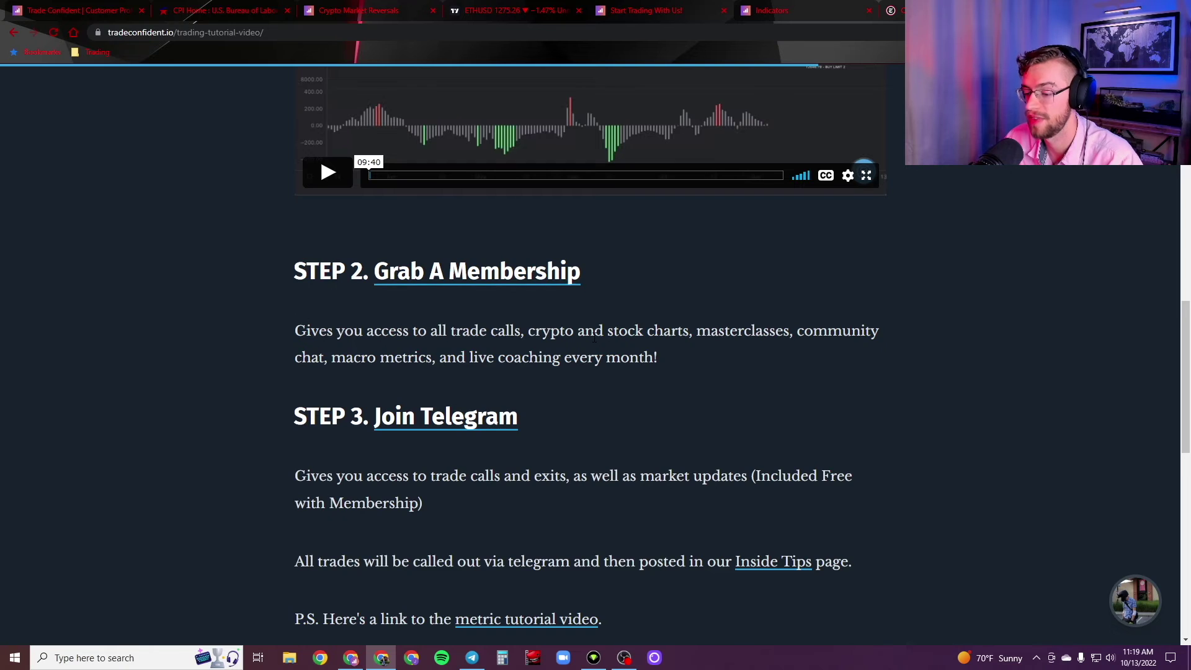
scroll(549, 271, down, 2)
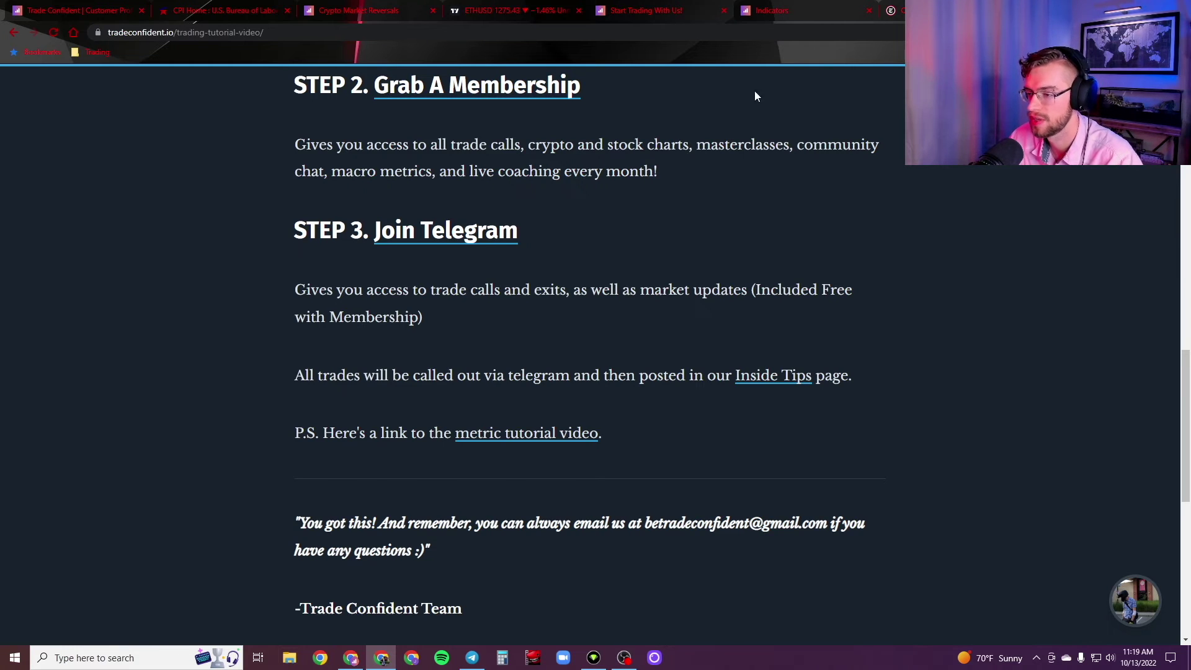
click(772, 11)
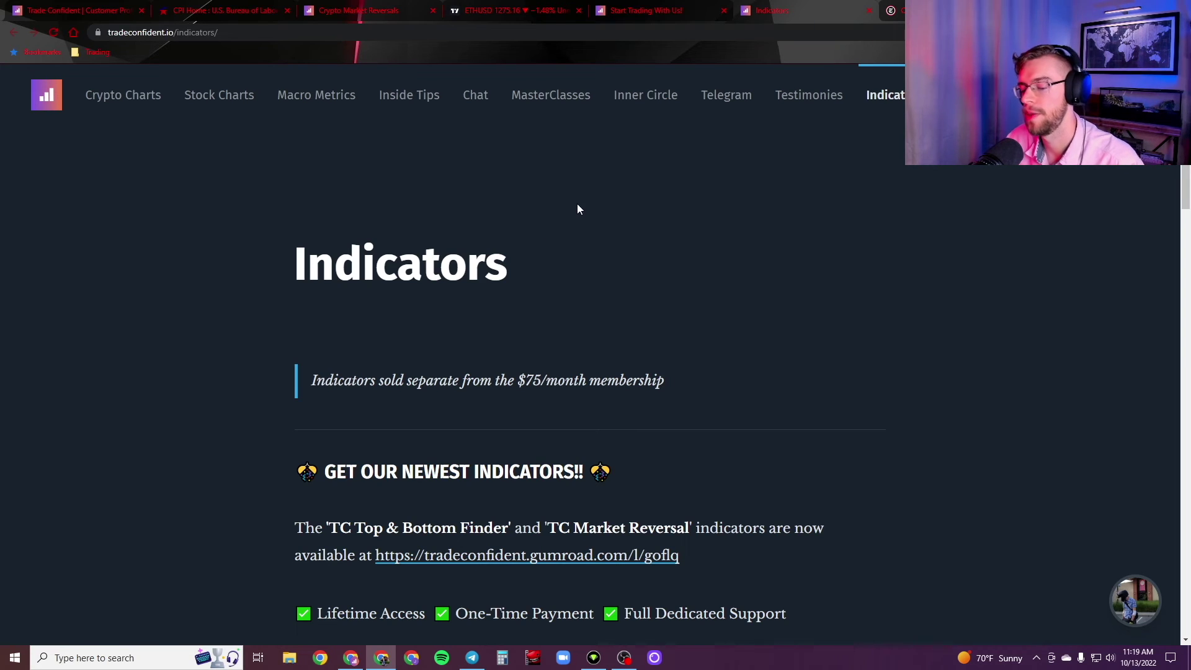
scroll(570, 193, down, 4)
scroll(567, 193, down, 3)
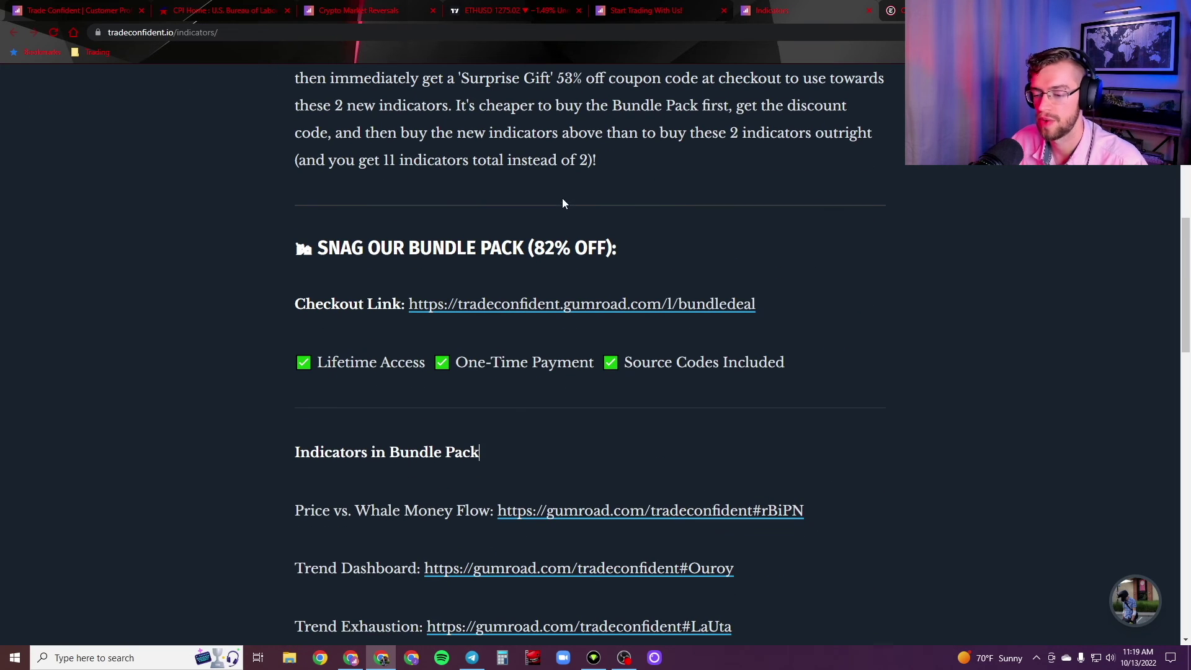
scroll(353, 368, down, 1)
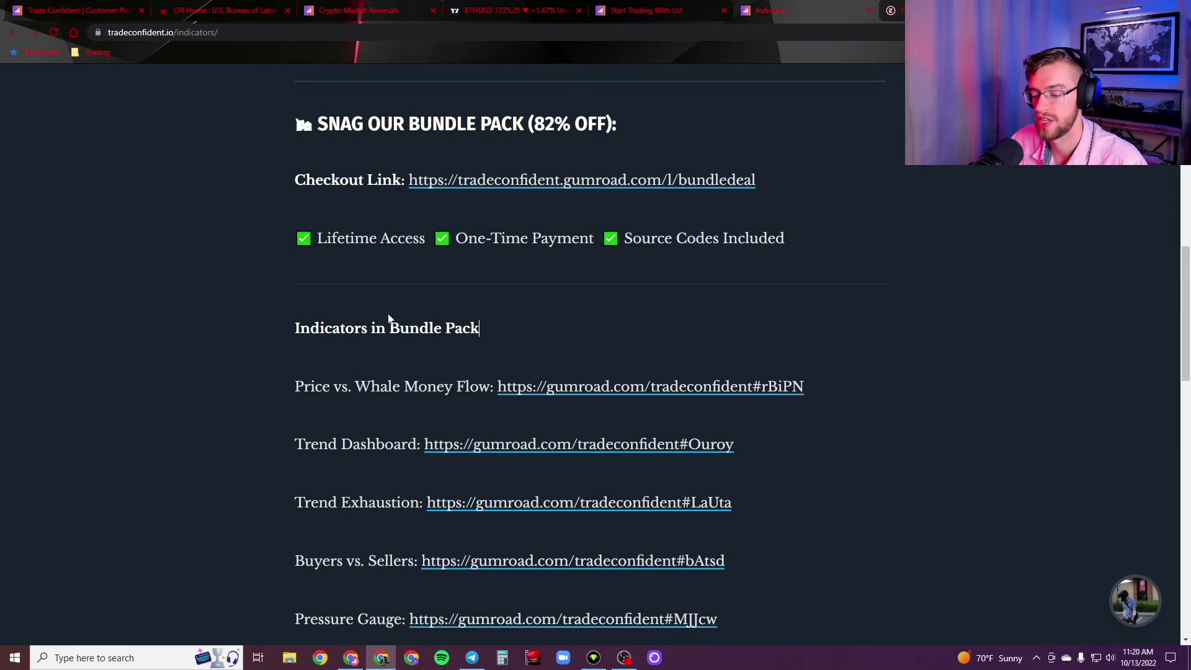
scroll(400, 335, down, 7)
scroll(440, 373, up, 2)
scroll(440, 374, up, 2)
scroll(444, 319, up, 2)
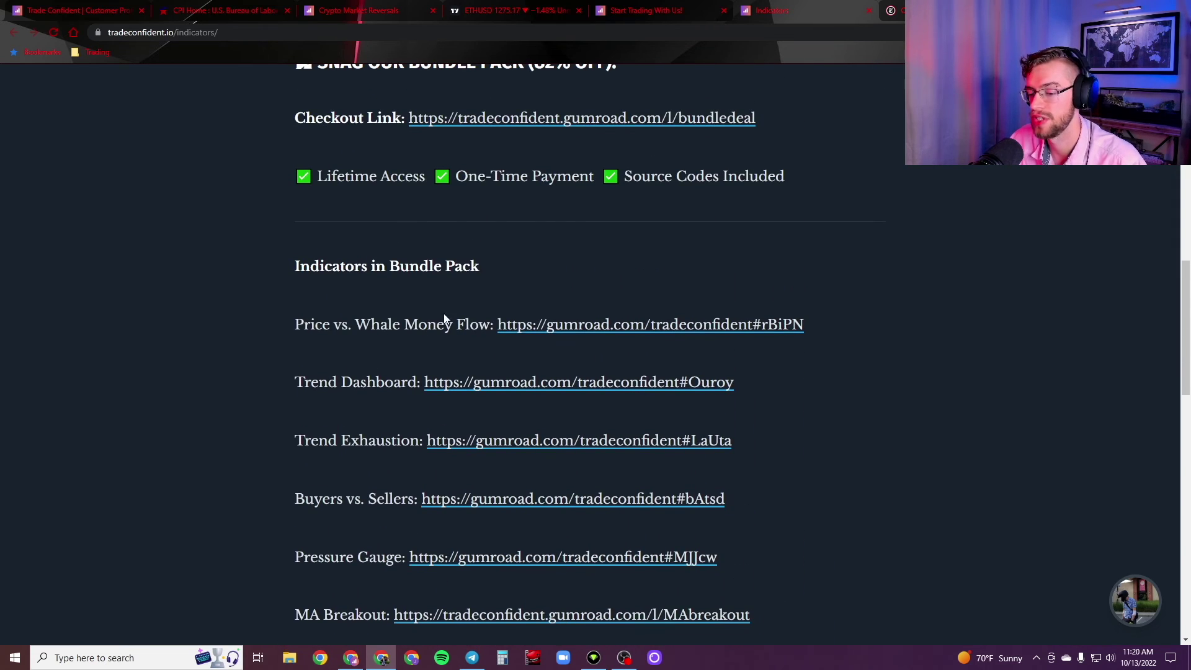
Highlight Price vs. Whale Money Flow and the Bundle Pack's Lifetime Access and One-Time Payment perks
drag(292, 324, 491, 323)
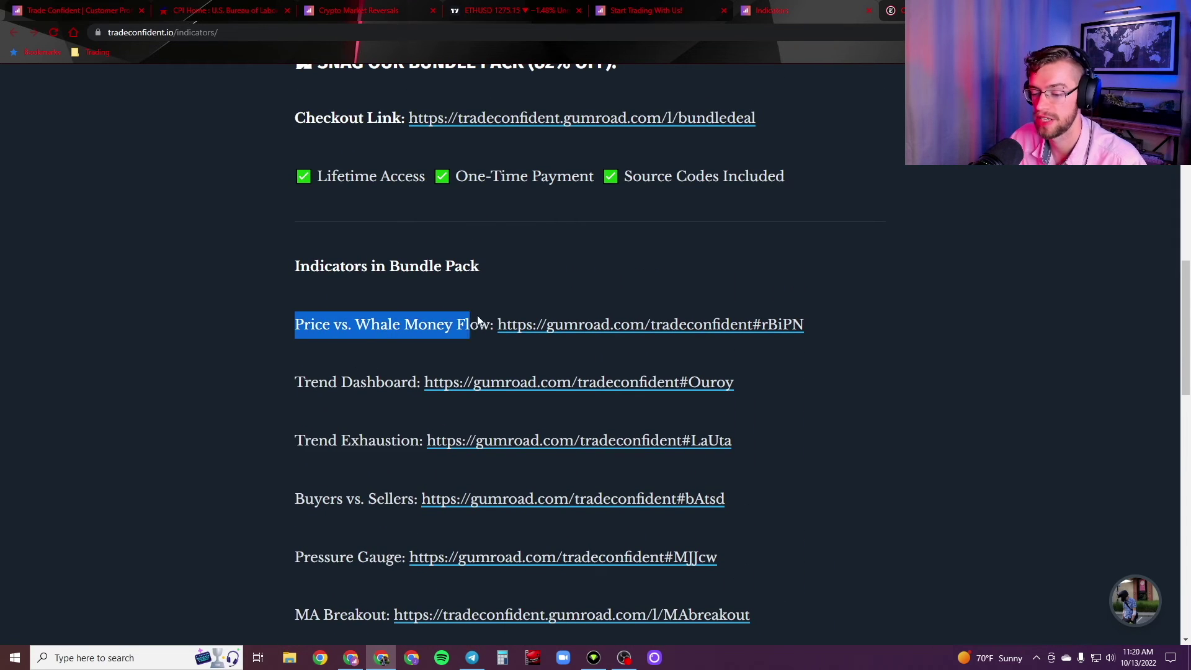
click(299, 440)
drag(299, 439, 421, 441)
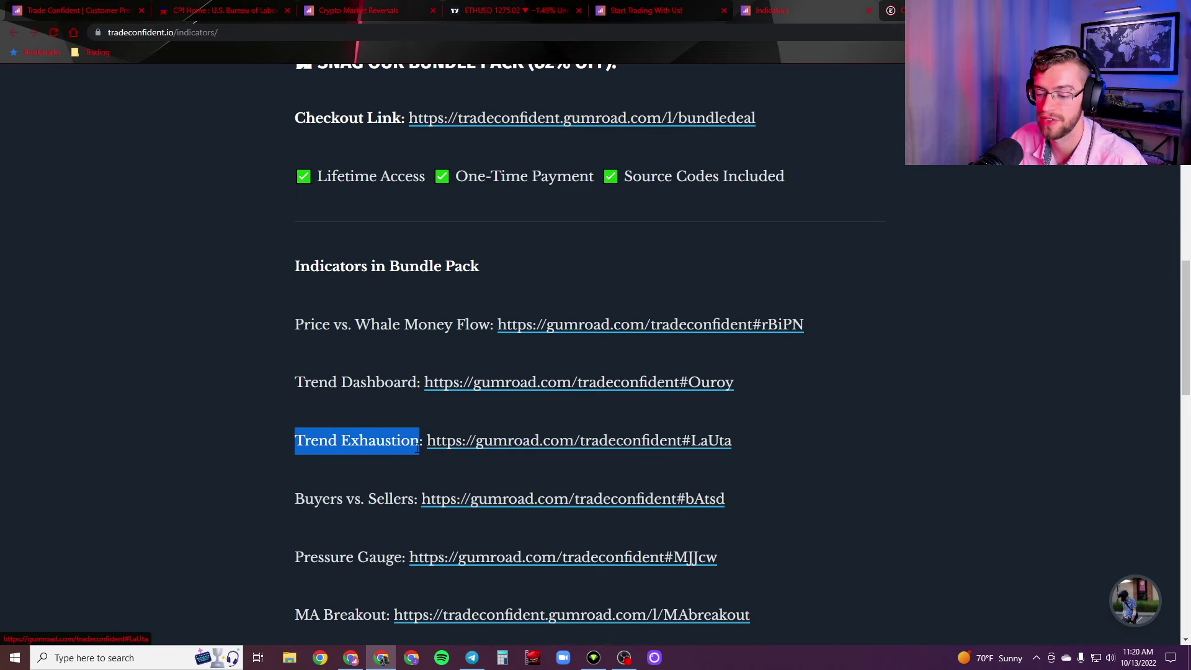
scroll(352, 445, up, 2)
click(286, 426)
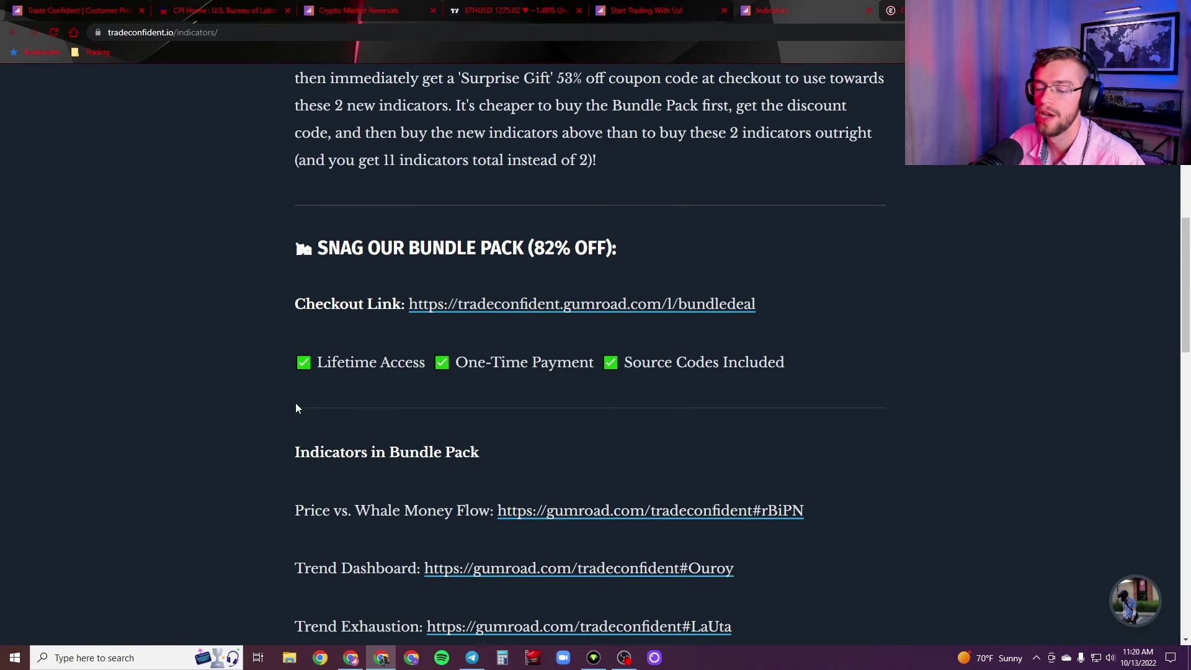
drag(287, 364, 594, 364)
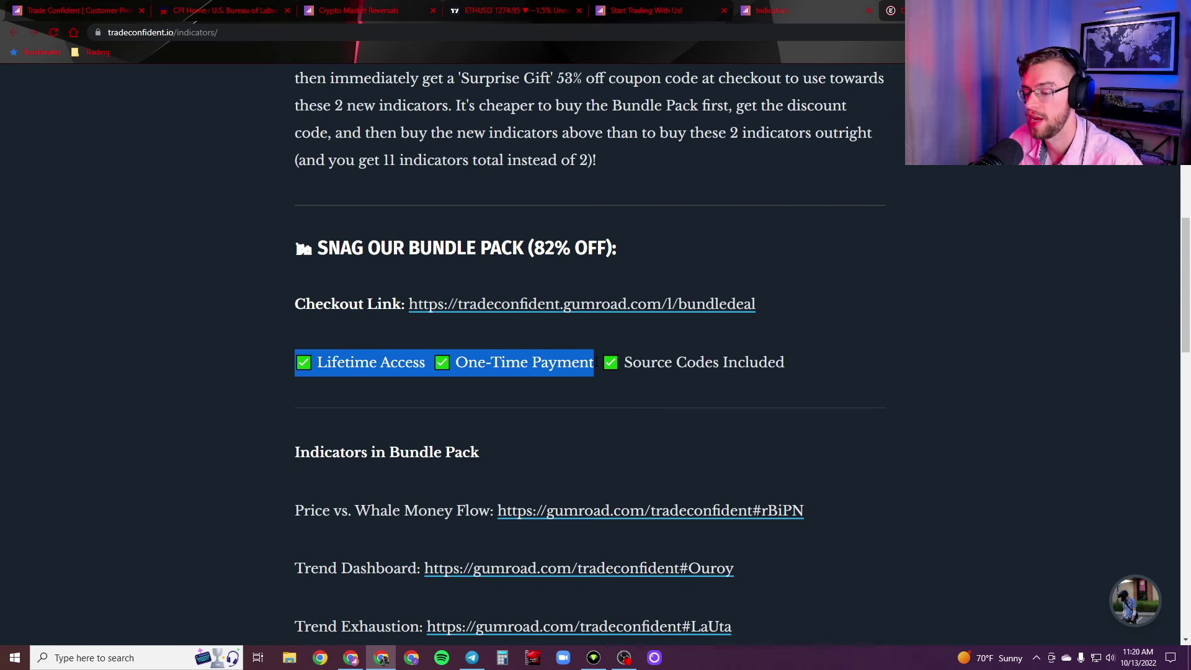
click(588, 423)
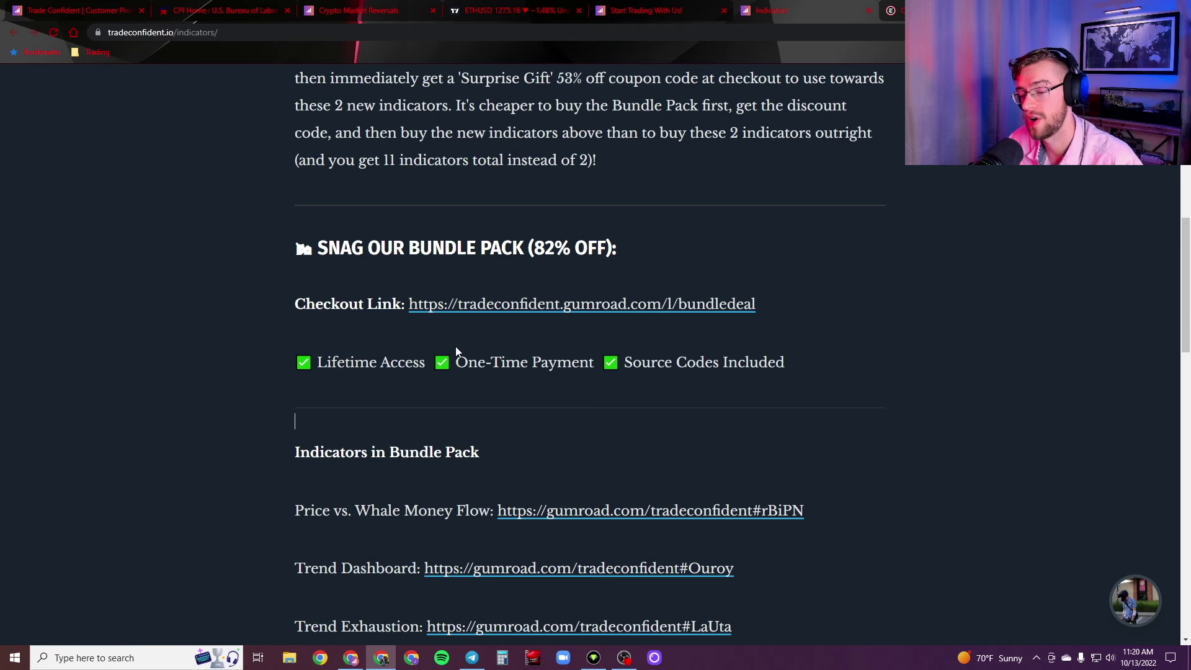
scroll(455, 347, up, 3)
scroll(458, 215, up, 1)
scroll(459, 215, down, 1)
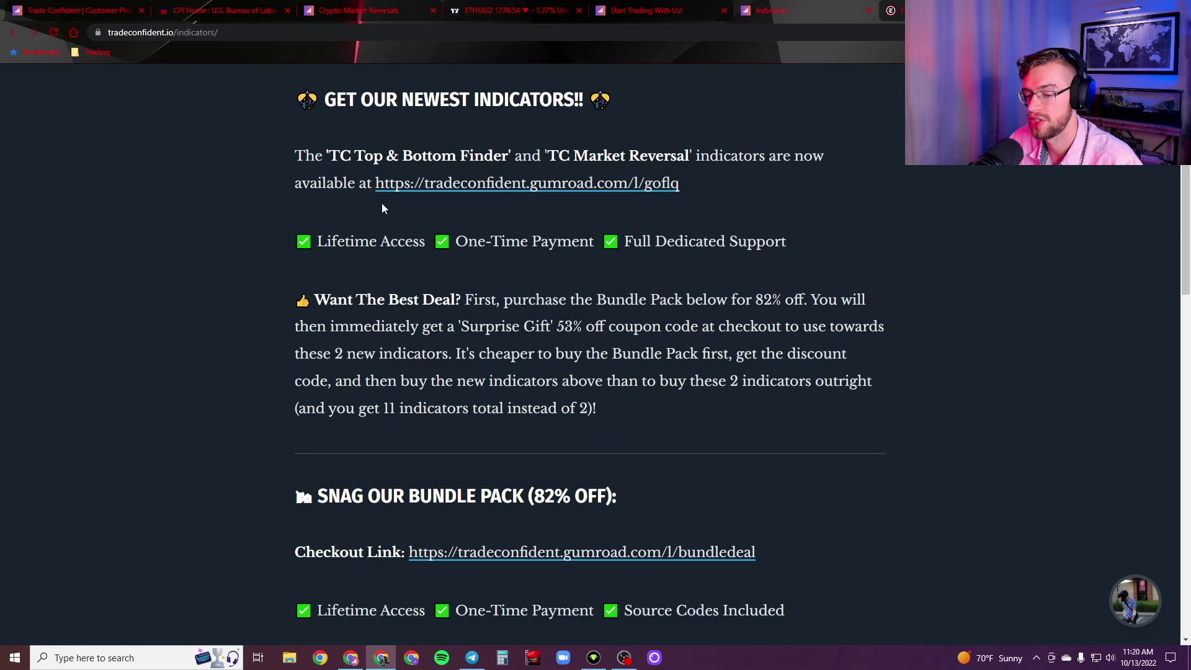
mouse_move(317, 241)
mouse_down()
mouse_move(452, 242)
mouse_move(623, 264)
mouse_up()
click(666, 275)
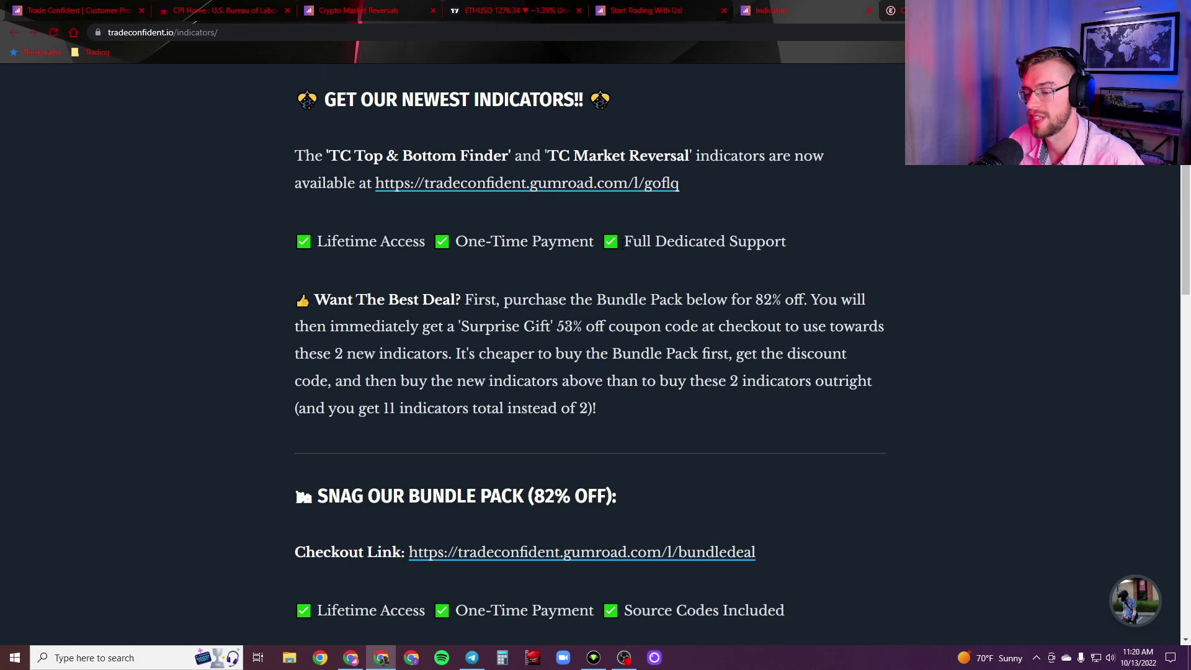
drag(655, 244, 850, 242)
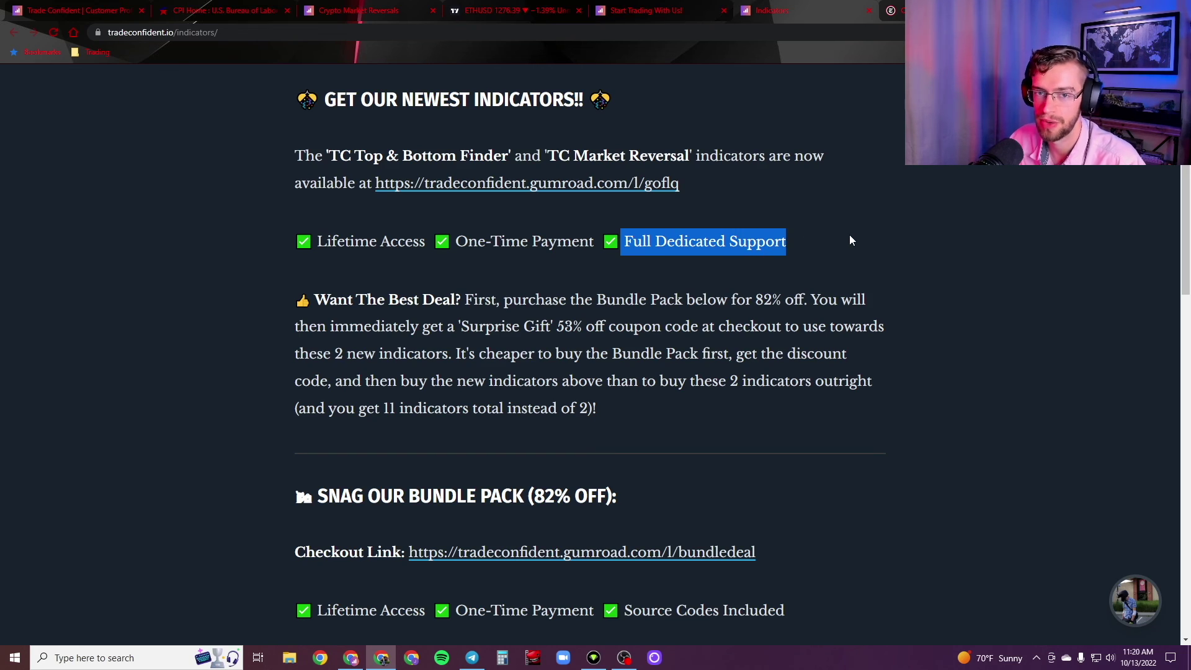